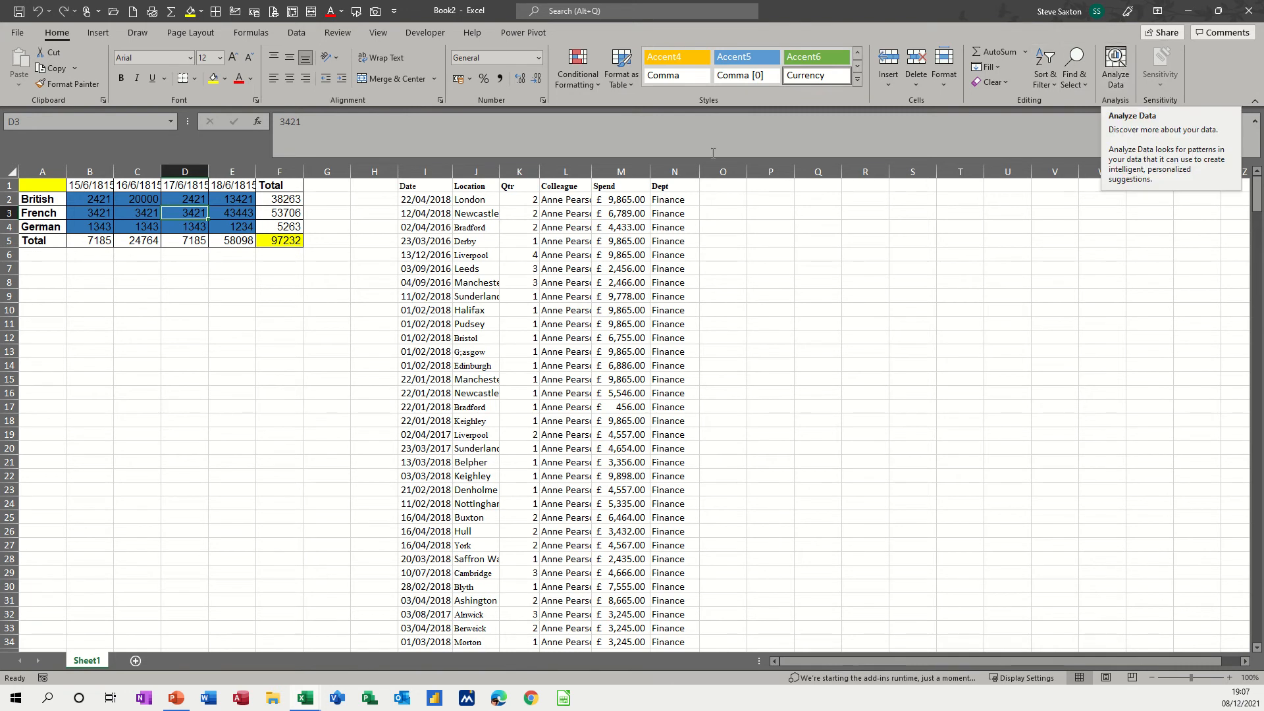
Run Analyze Data on the British, French and German figures table and review the suggested charts and PivotTables.
click(94, 203)
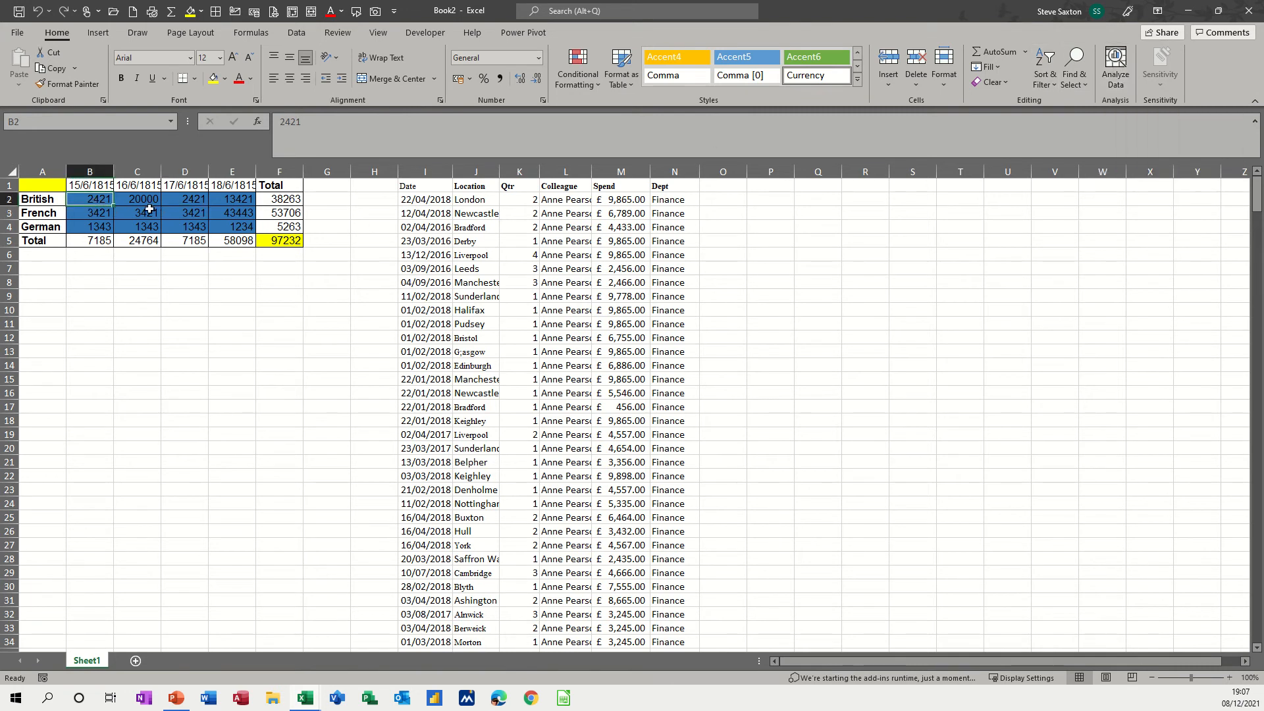
click(1112, 66)
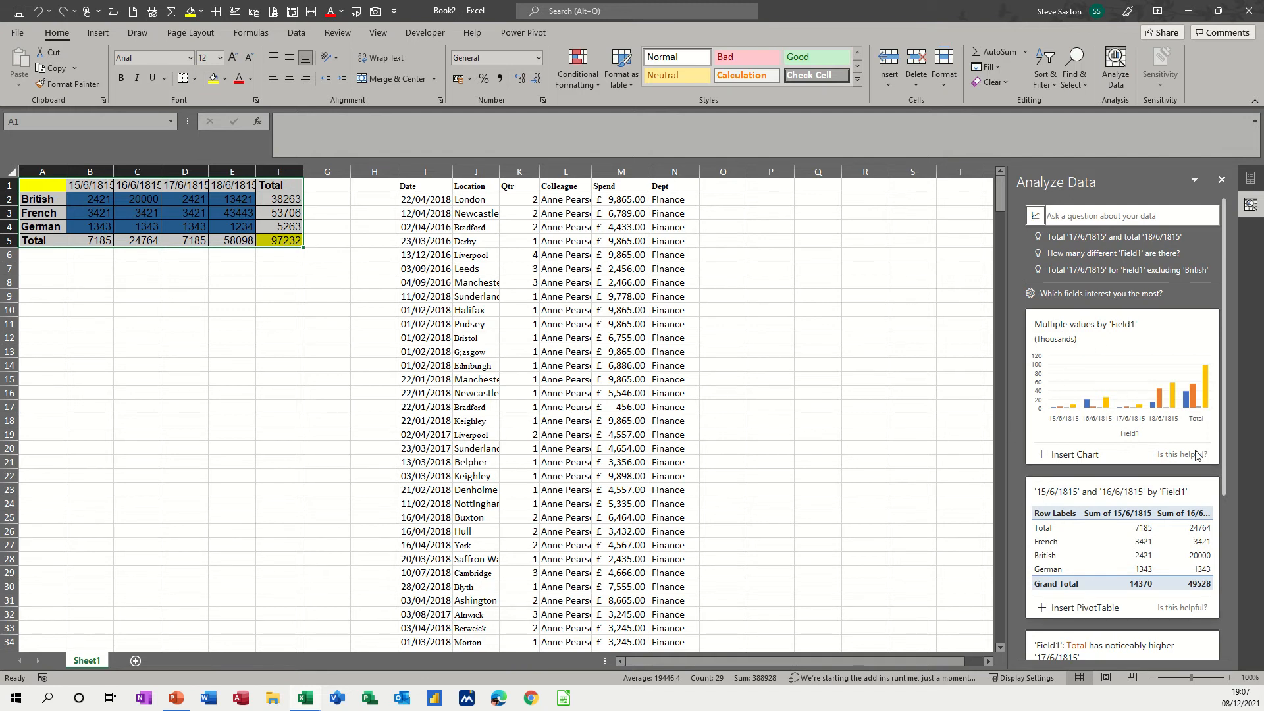
drag(1224, 396, 1243, 586)
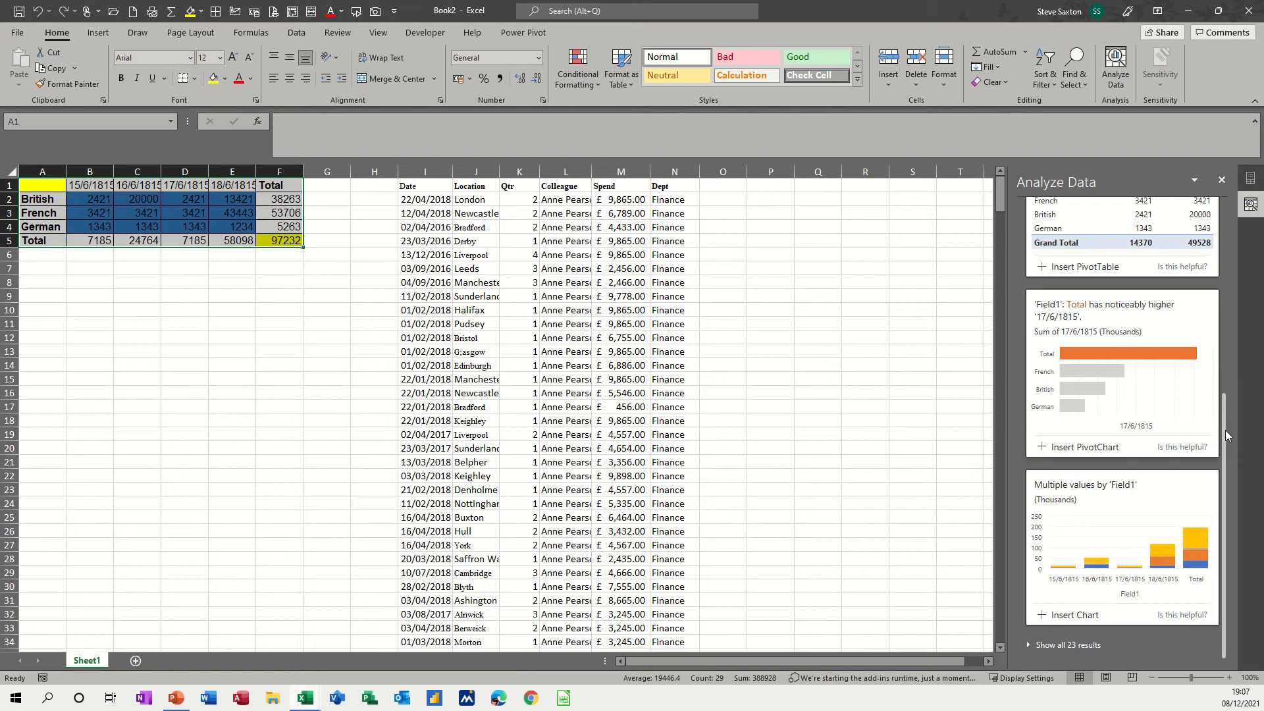
drag(1225, 432, 1229, 225)
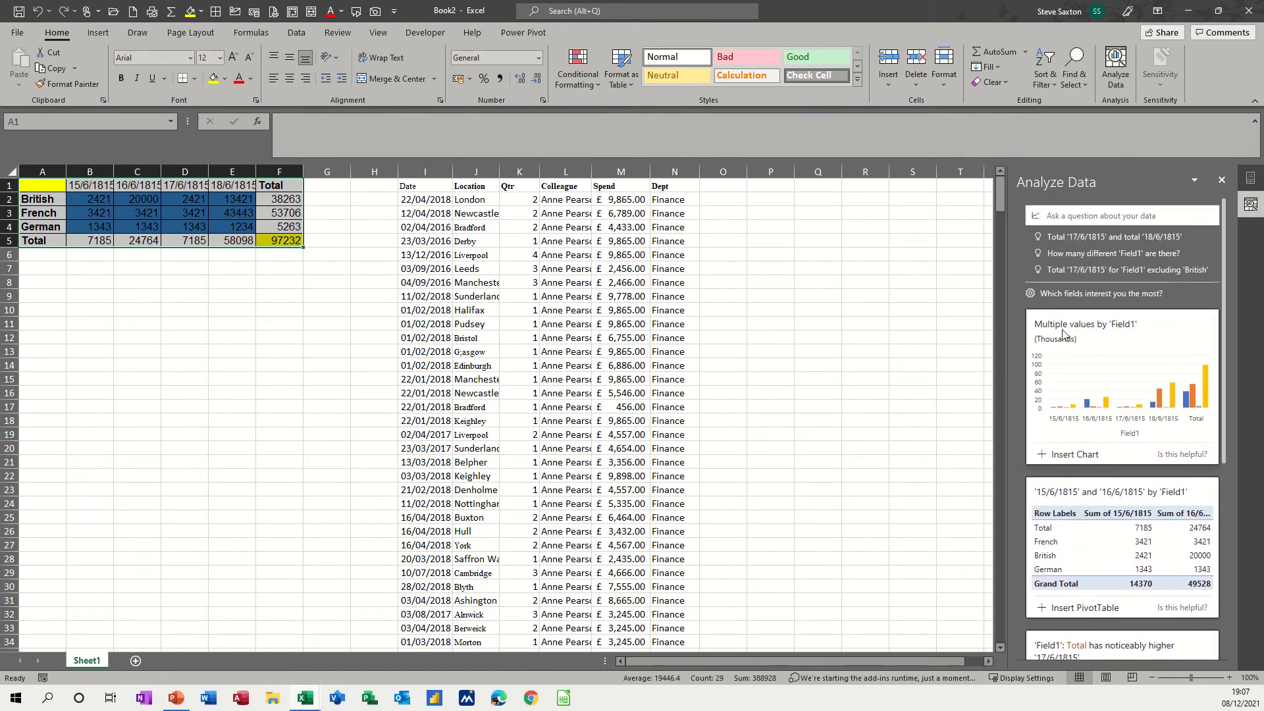
Insert the suggested "Multiple values by 'Field1'" chart and place it just below the British, French and German table.
click(1073, 455)
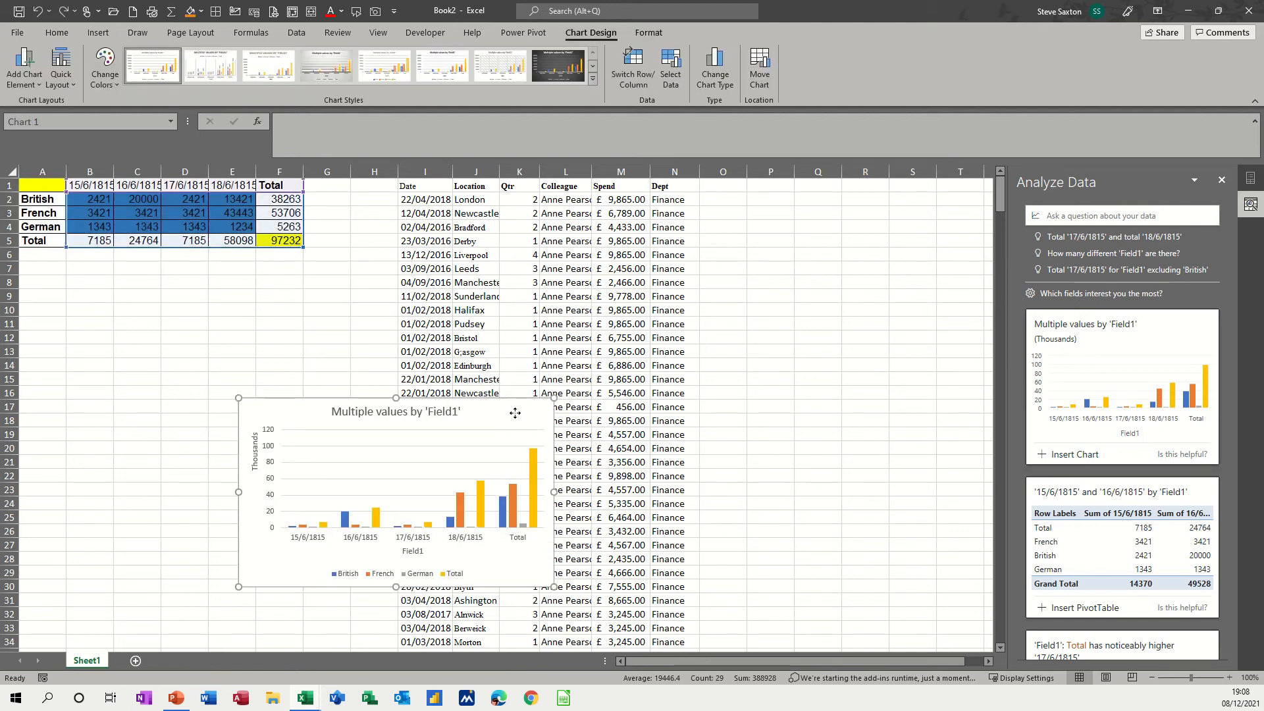
drag(515, 413, 316, 286)
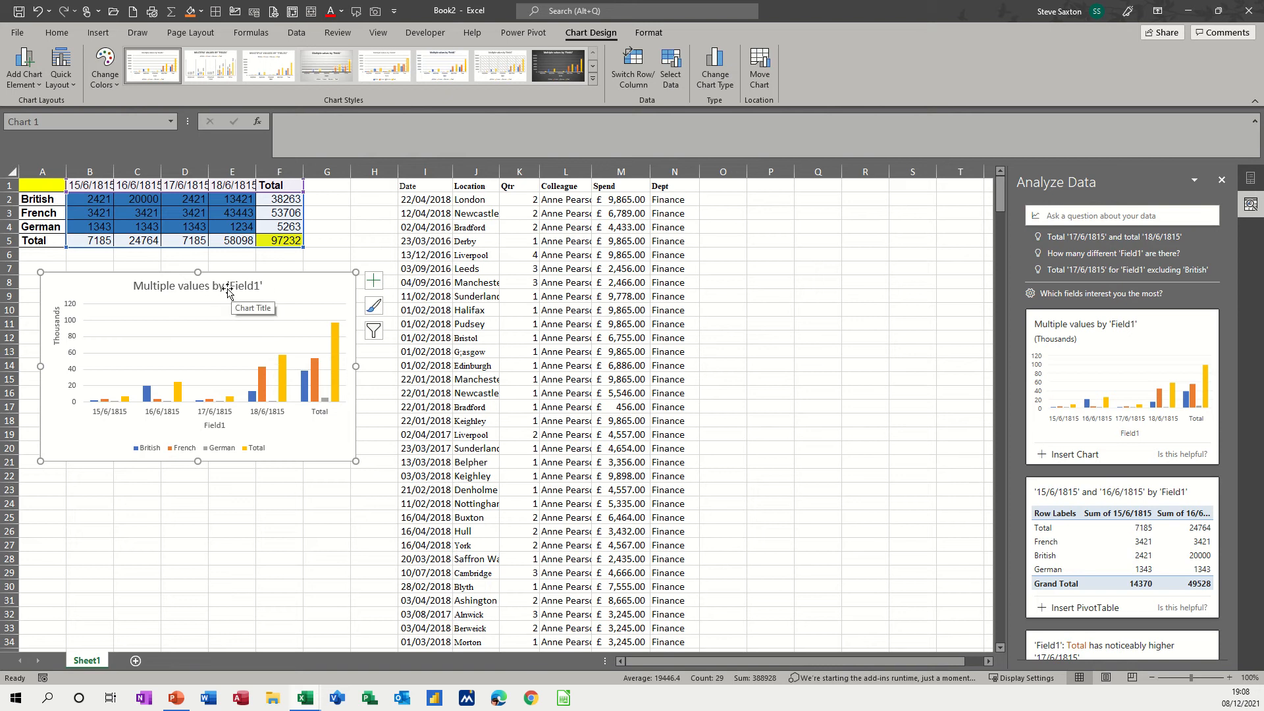
mouse_move(332, 342)
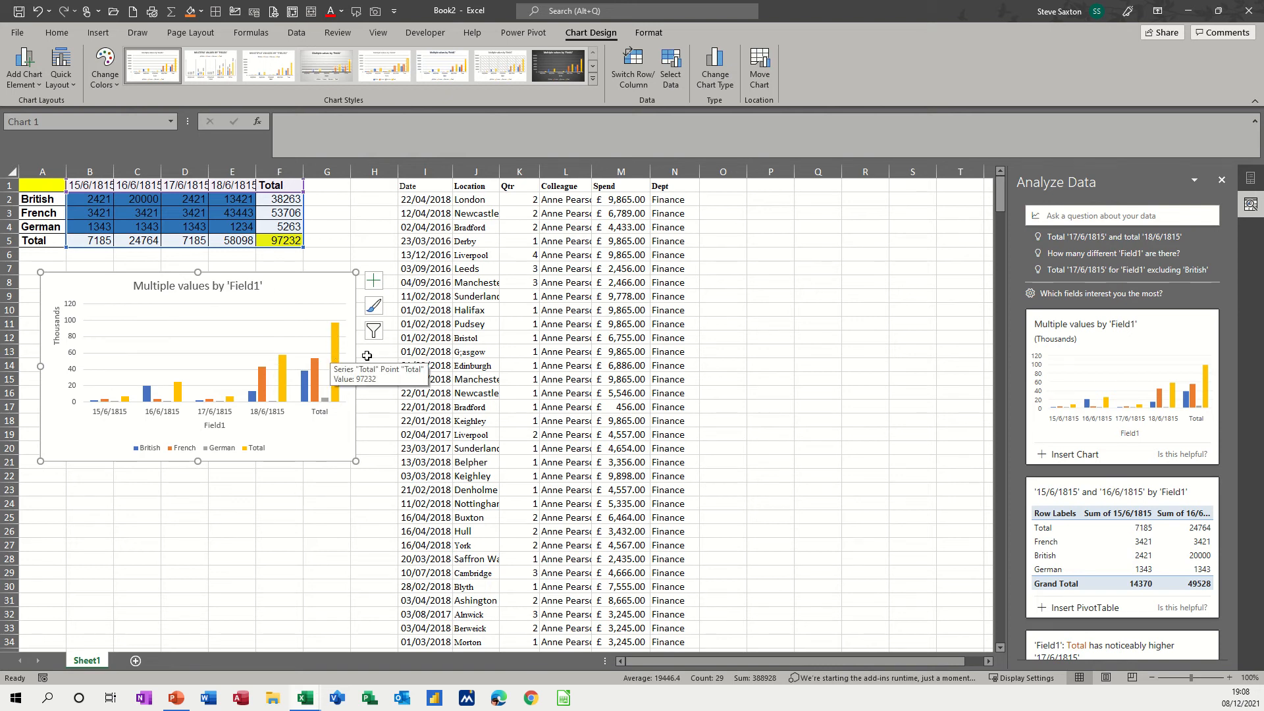
Insert the suggested PivotTable of '15/6/1815' and '16/6/1815' by 'Field1', and compare the source data with the Transformed Data sheet.
click(1069, 613)
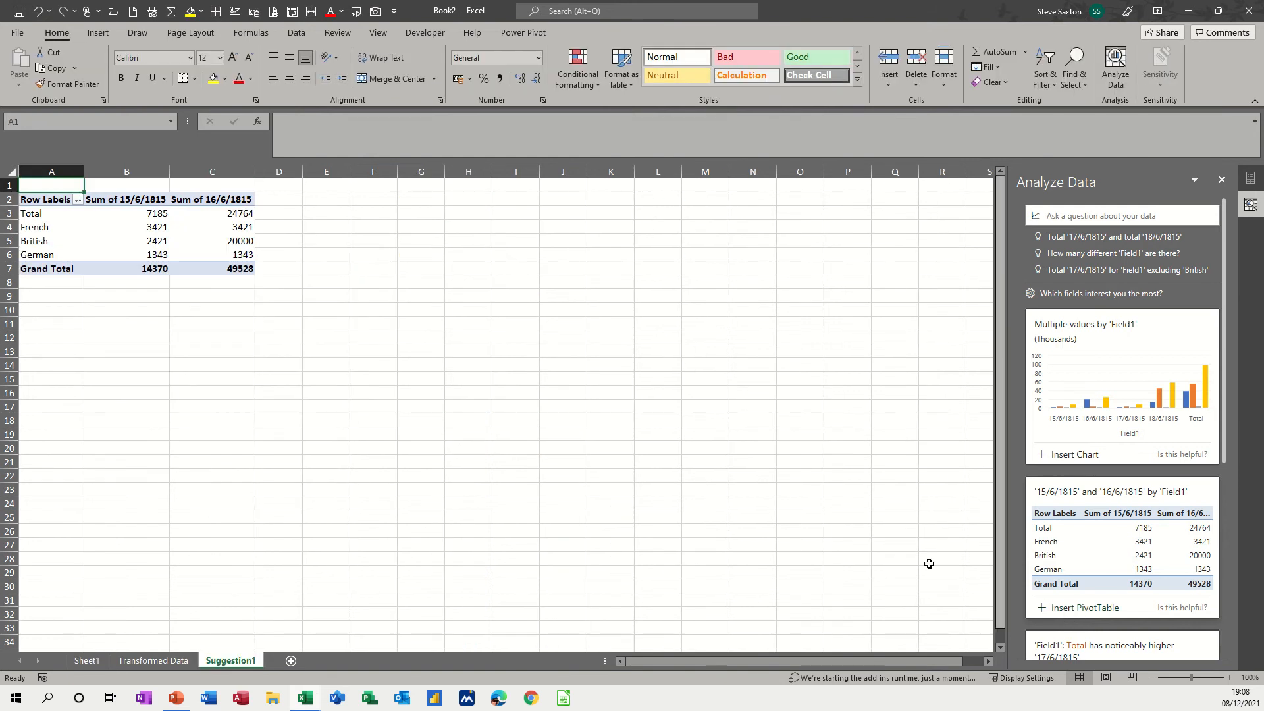
click(114, 222)
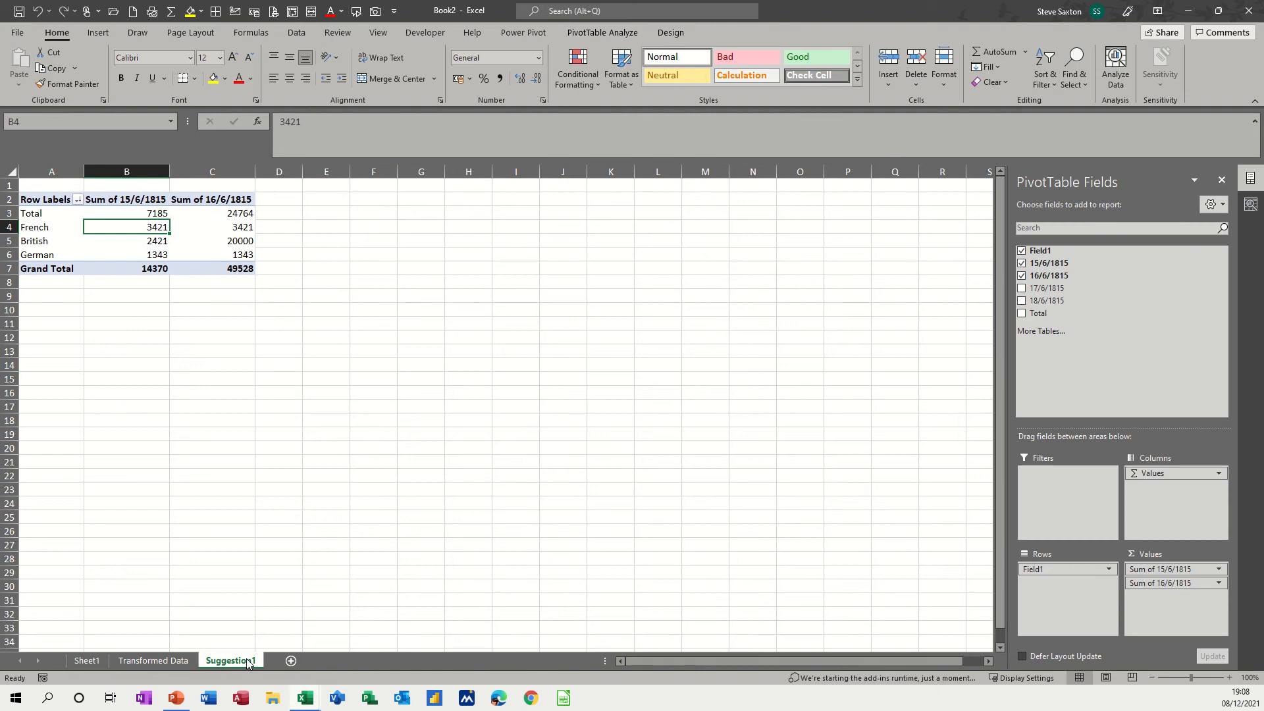
click(84, 664)
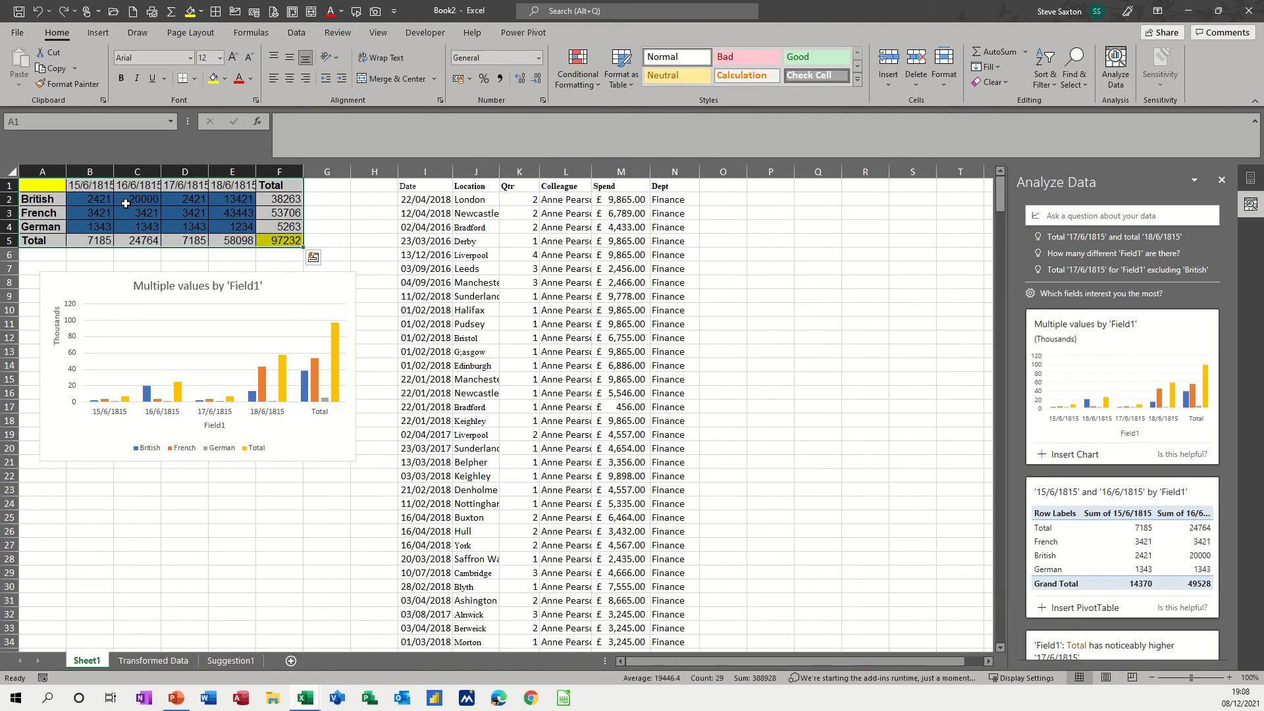
click(176, 665)
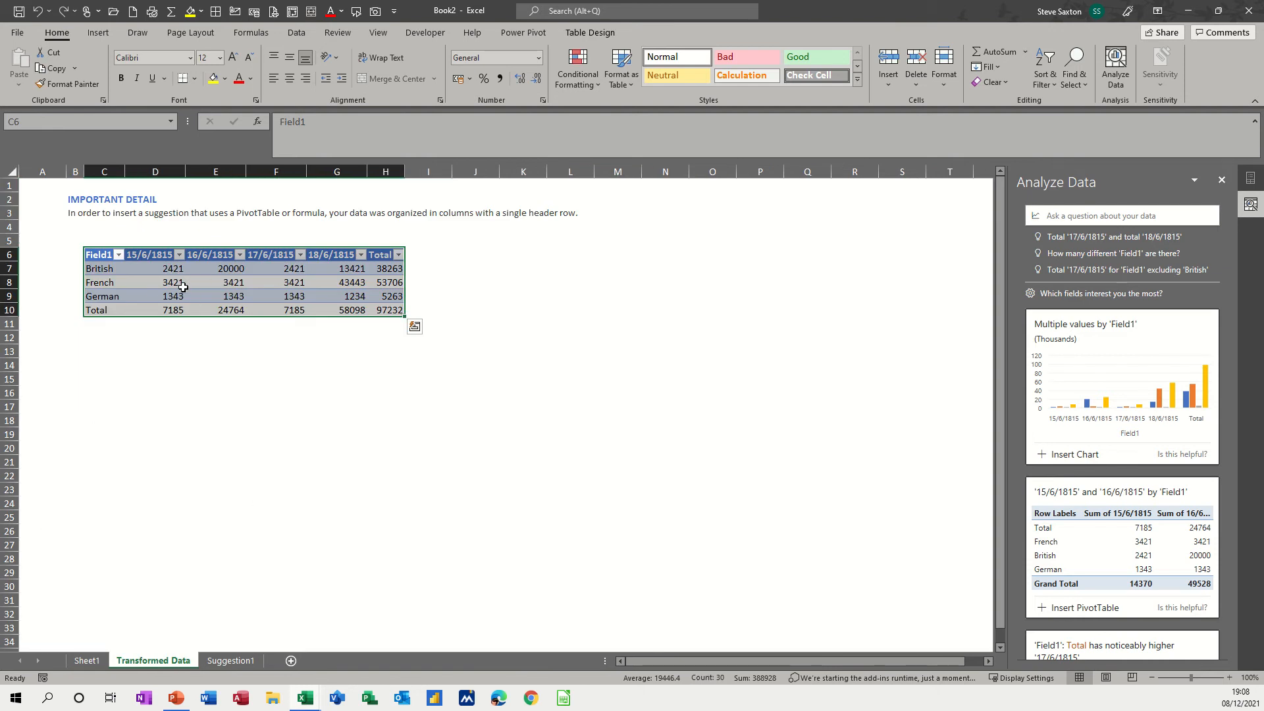
Add the 17/6/1815 and 18/6/1815 fields to the PivotTable on the Suggestion1 sheet.
click(230, 660)
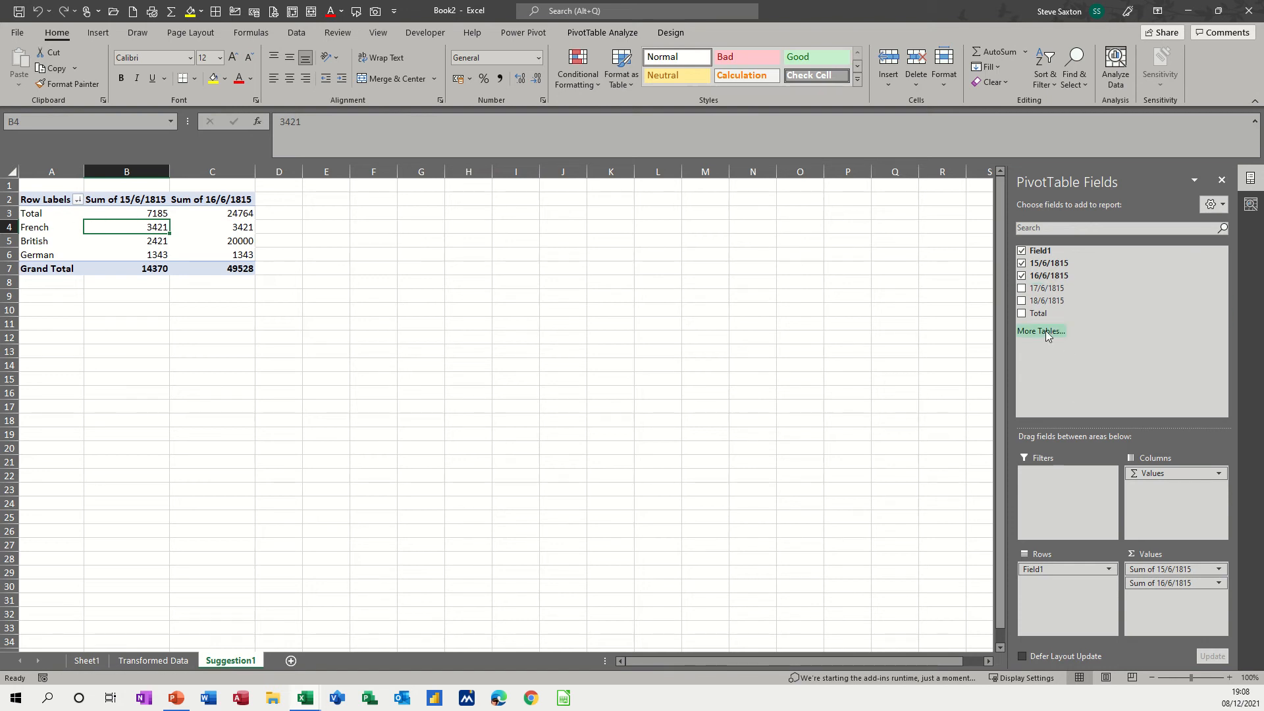
click(1022, 289)
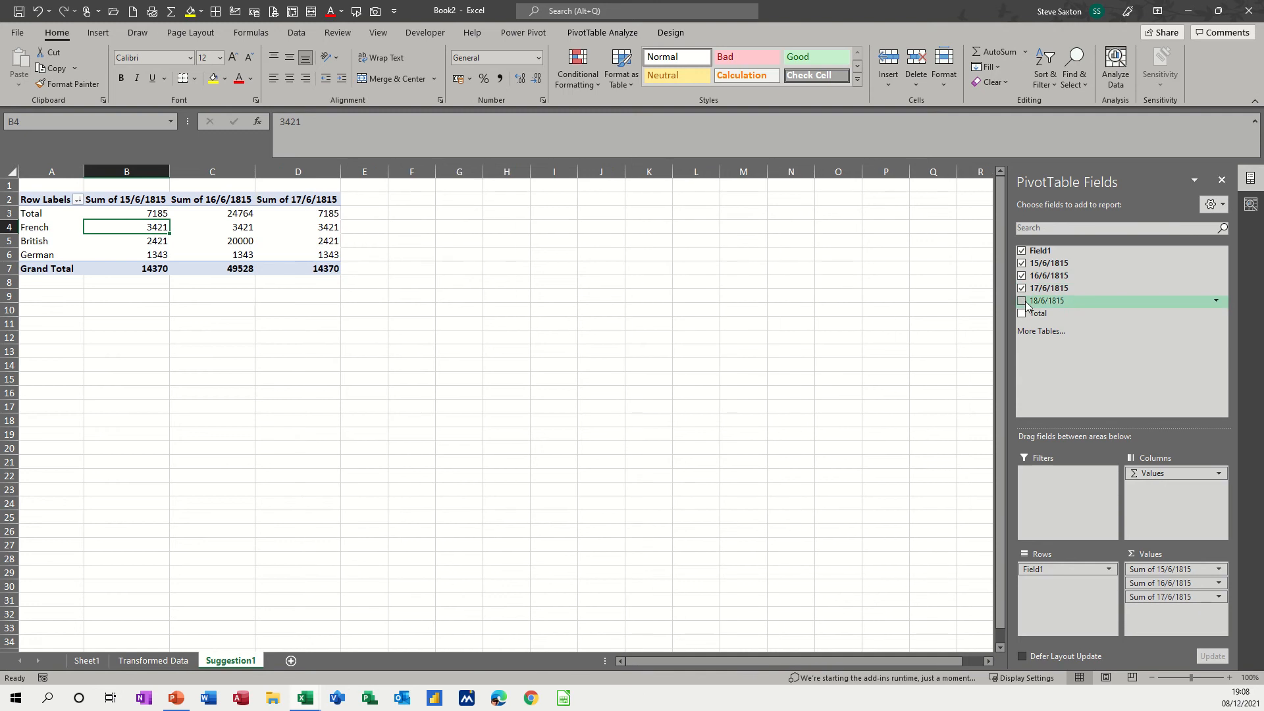
click(1022, 301)
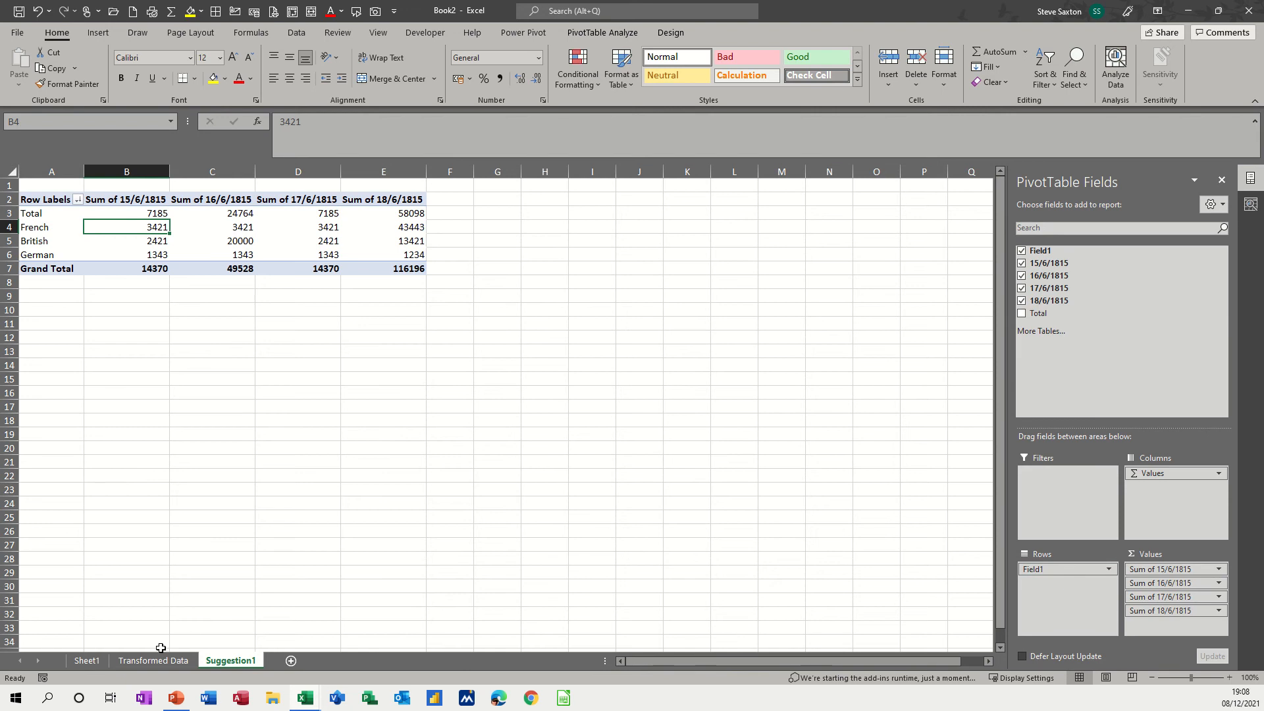
From Sheet1, insert the suggested PivotChart showing that Total has noticeably higher '17/6/1815', and select its bars.
click(88, 661)
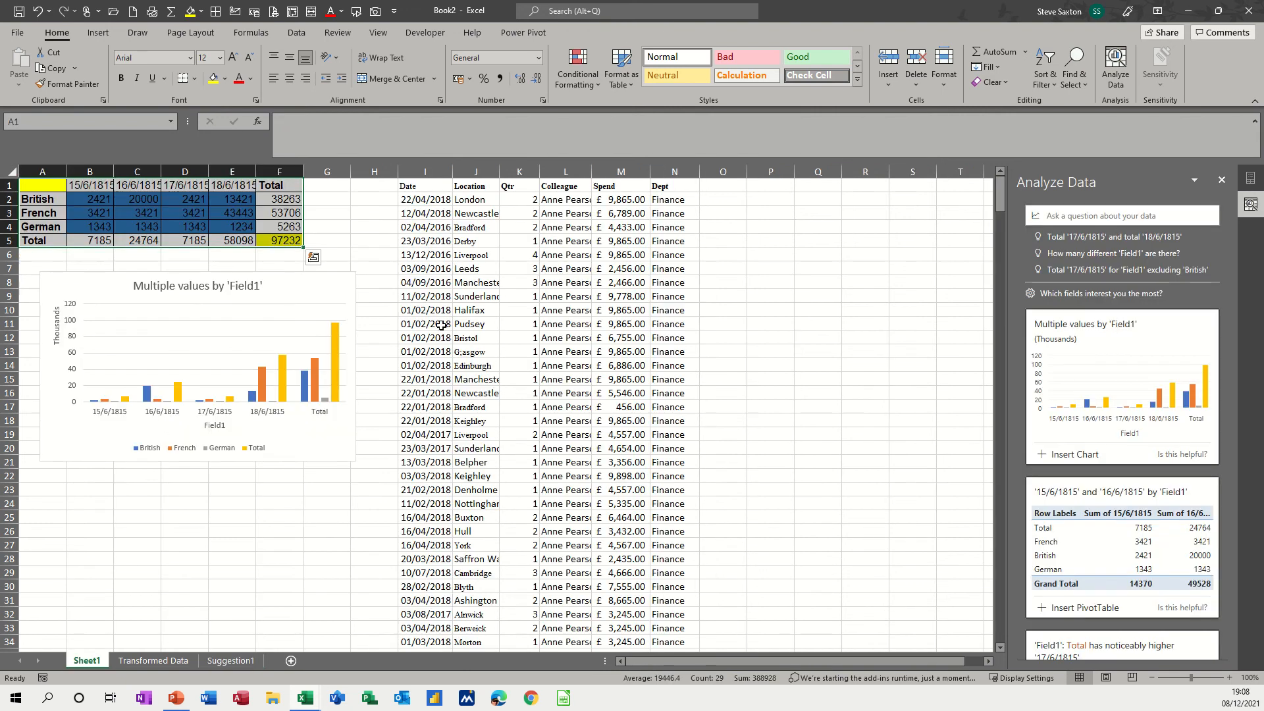
scroll(1162, 556, down, 3)
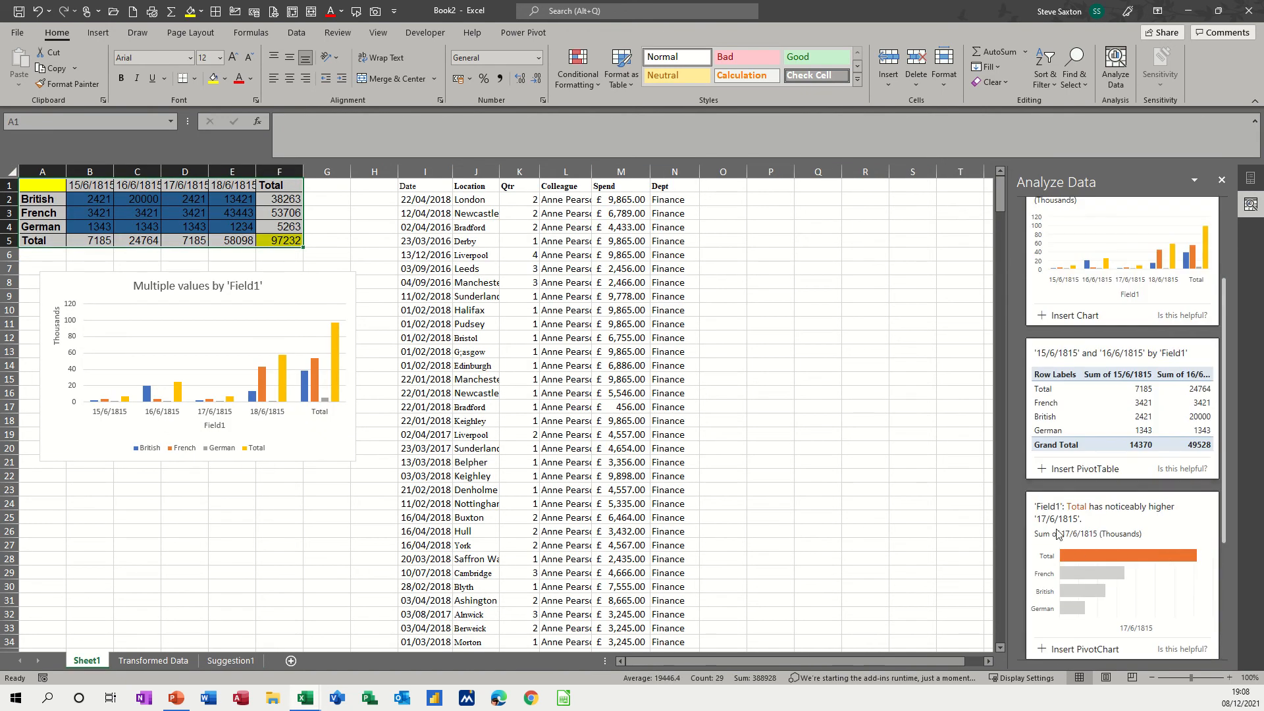
click(1075, 651)
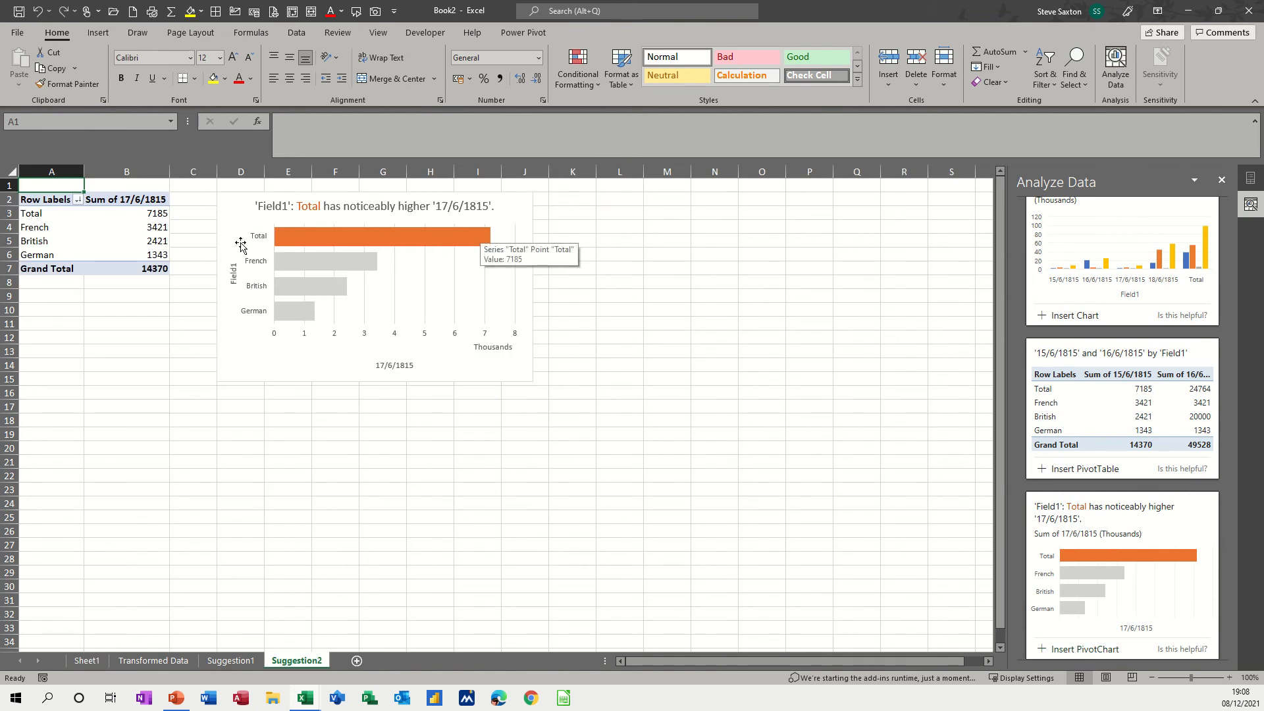
click(313, 265)
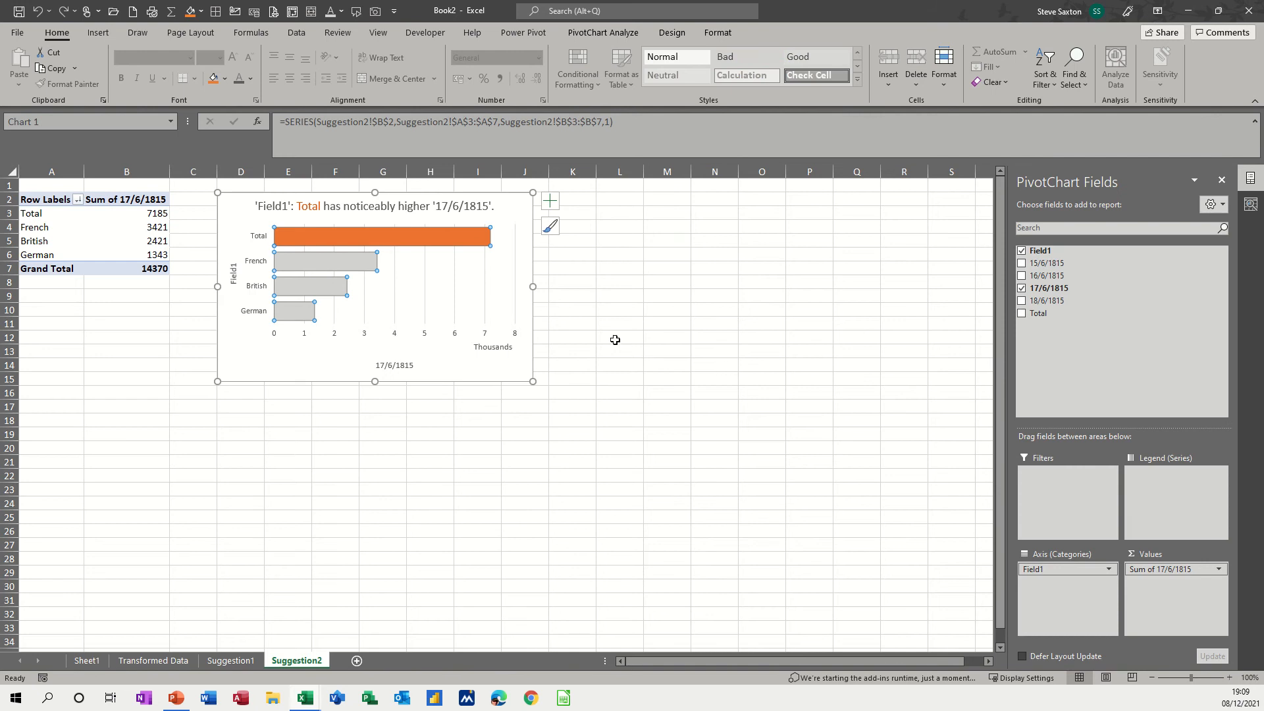
Rerun Analyze Data on Sheet1, this time for the Date, Location, Colleague and Spend table.
click(90, 662)
click(535, 269)
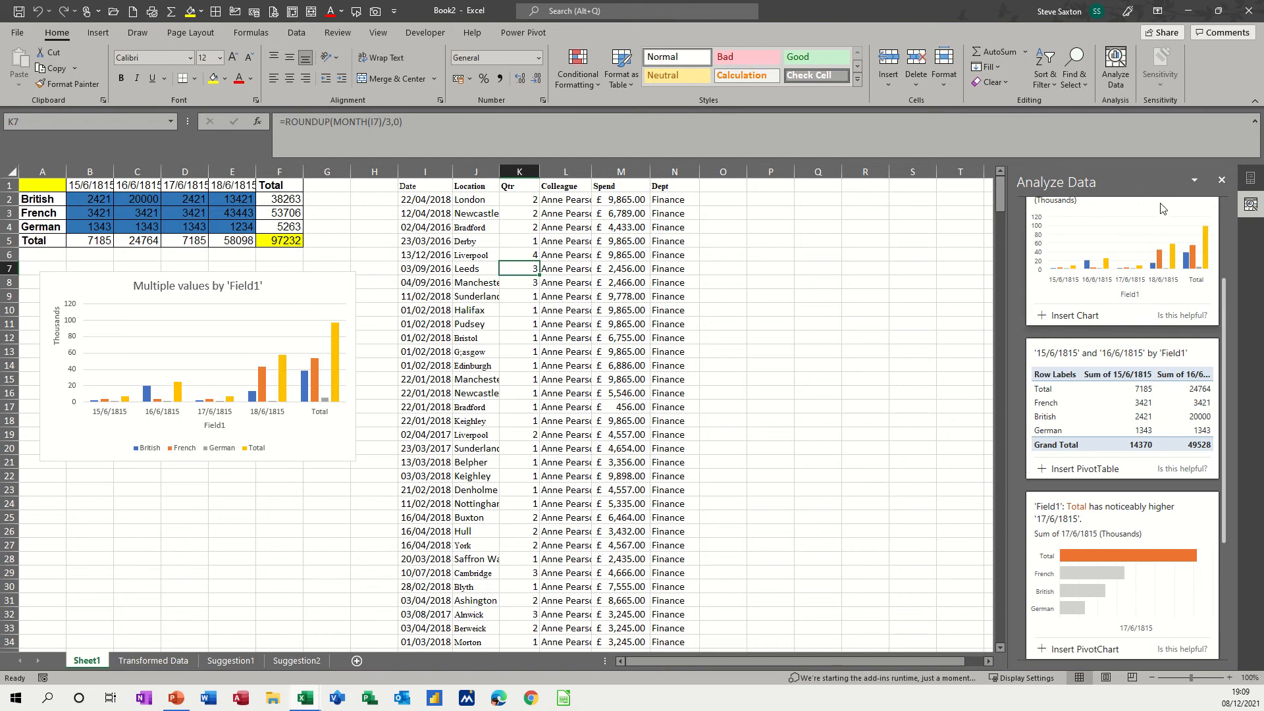
click(1222, 181)
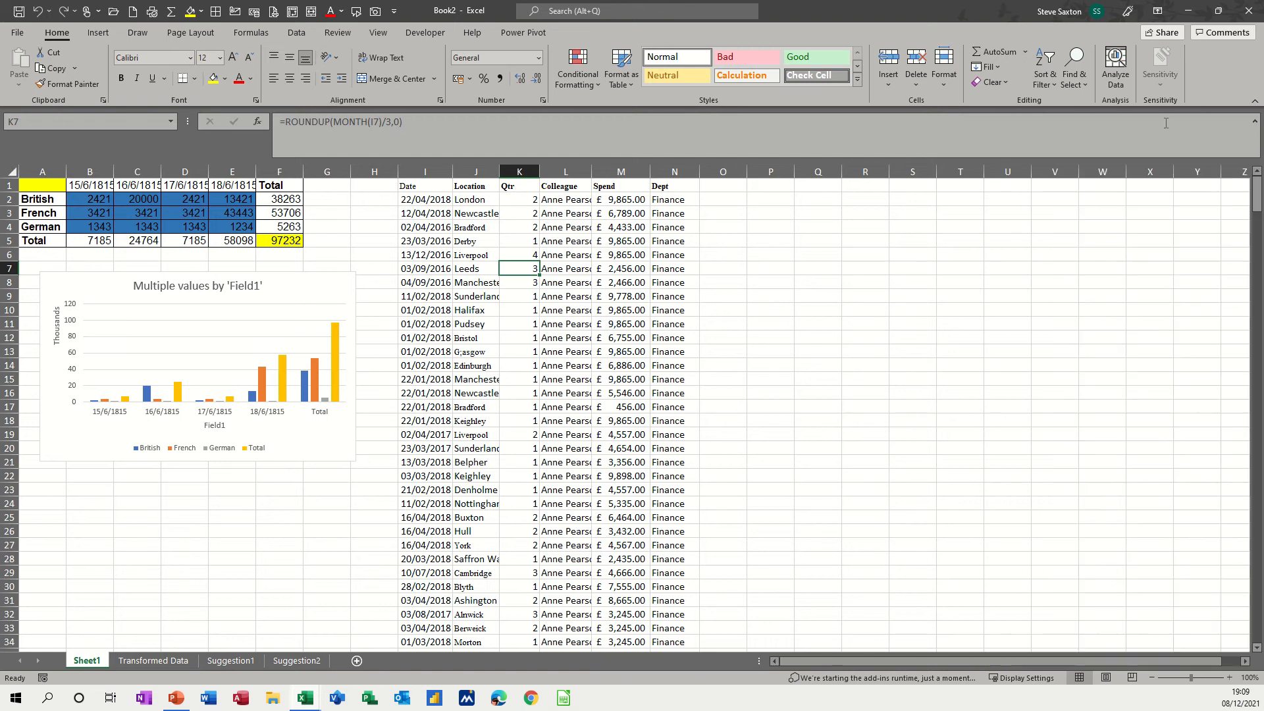
click(1116, 66)
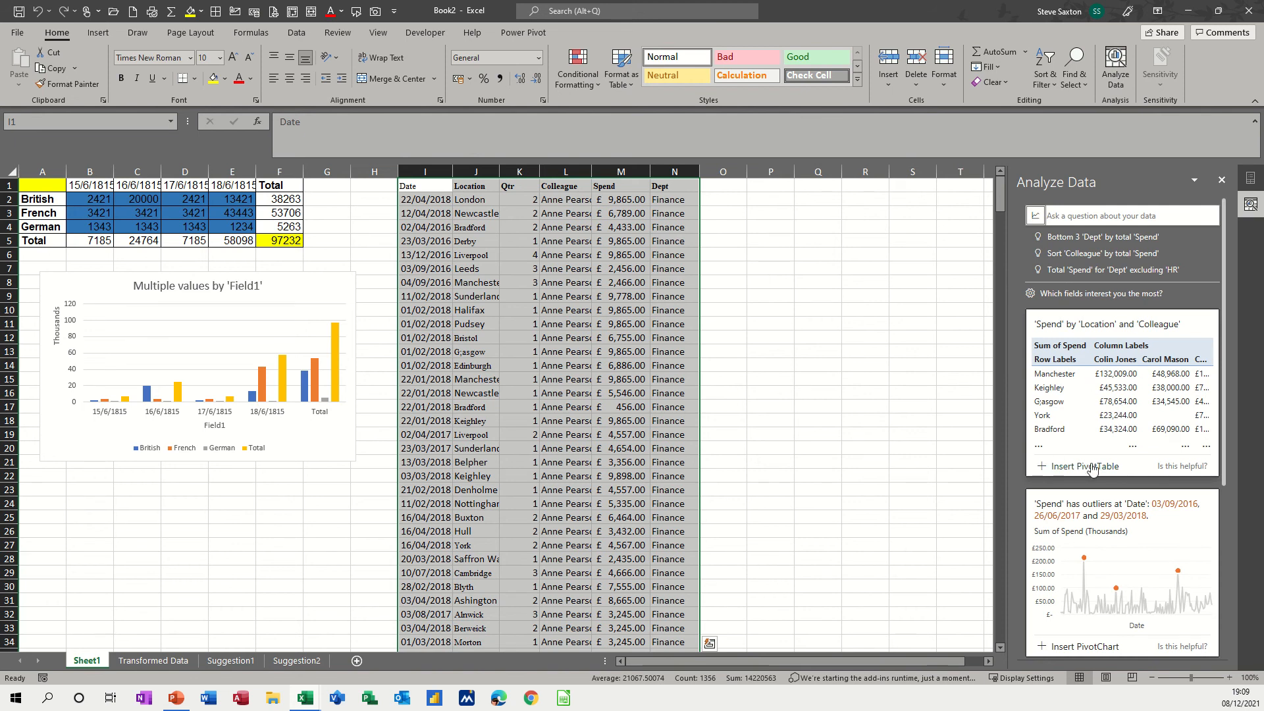
Review the spend data suggestions and insert the PivotChart for the Qtr 3 'Spend' outlier at 03/09/2016.
scroll(1070, 625, down, 3)
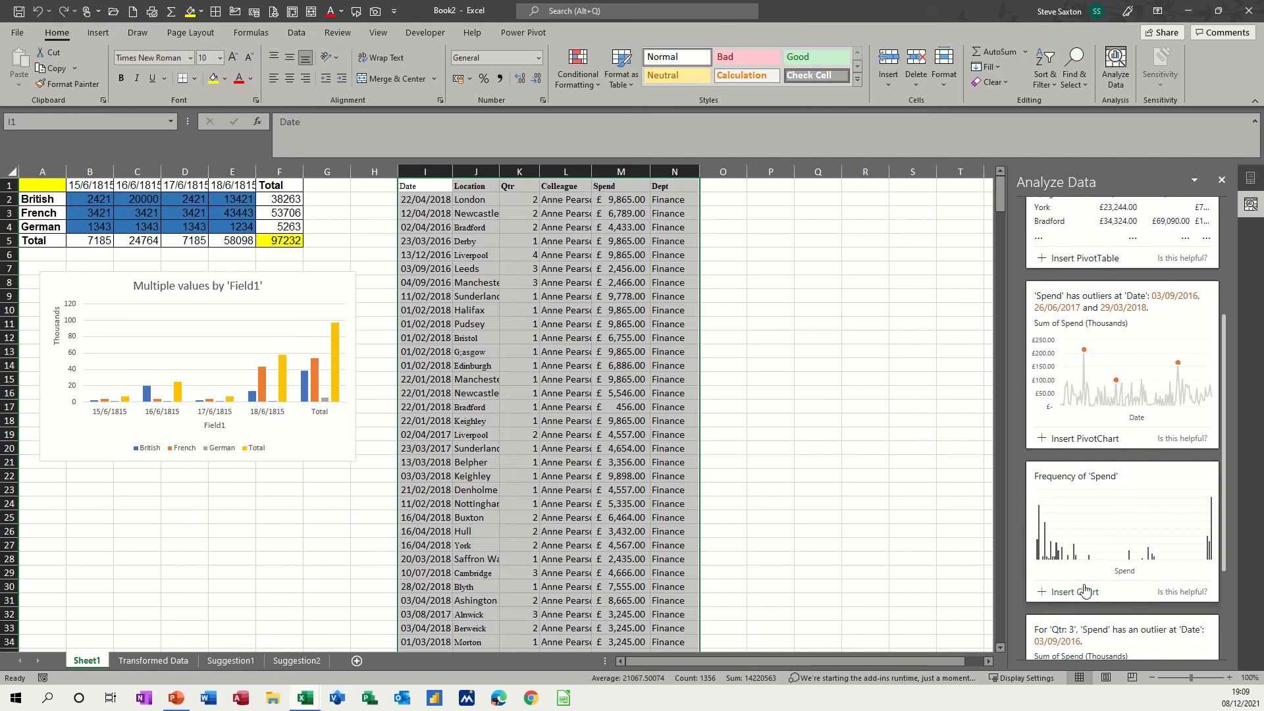
scroll(1090, 596, down, 3)
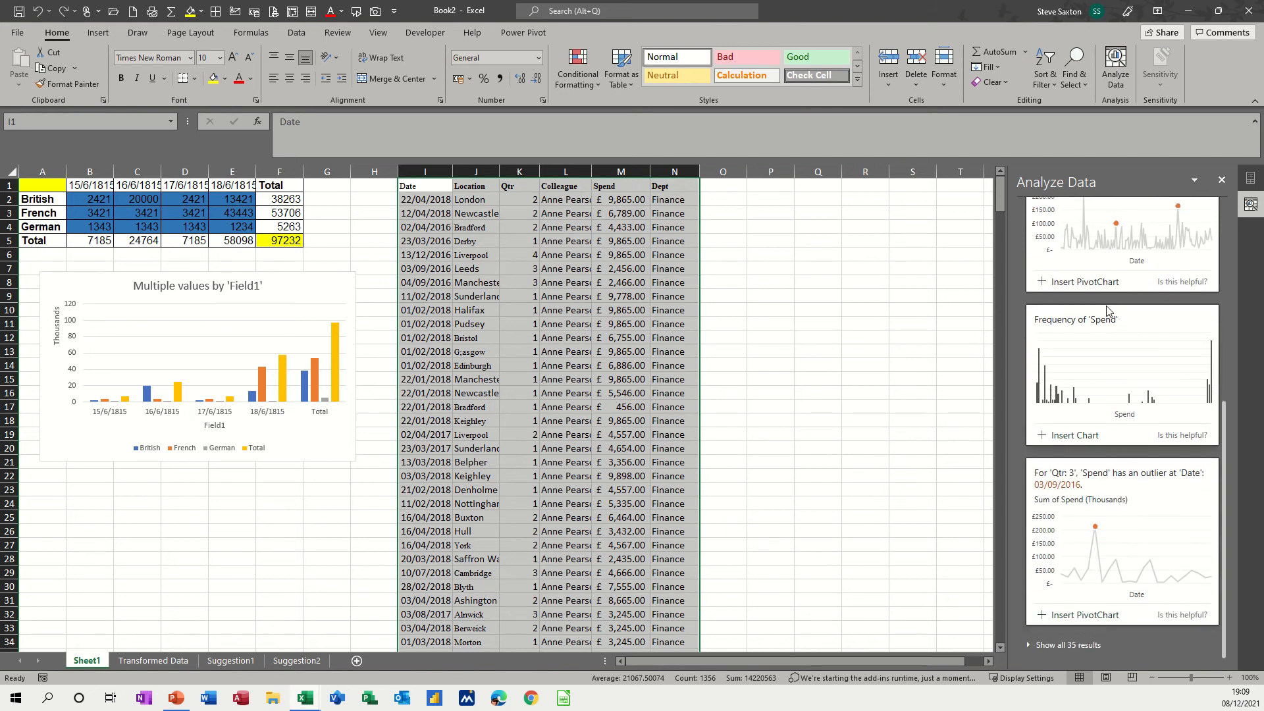
scroll(1106, 309, up, 10)
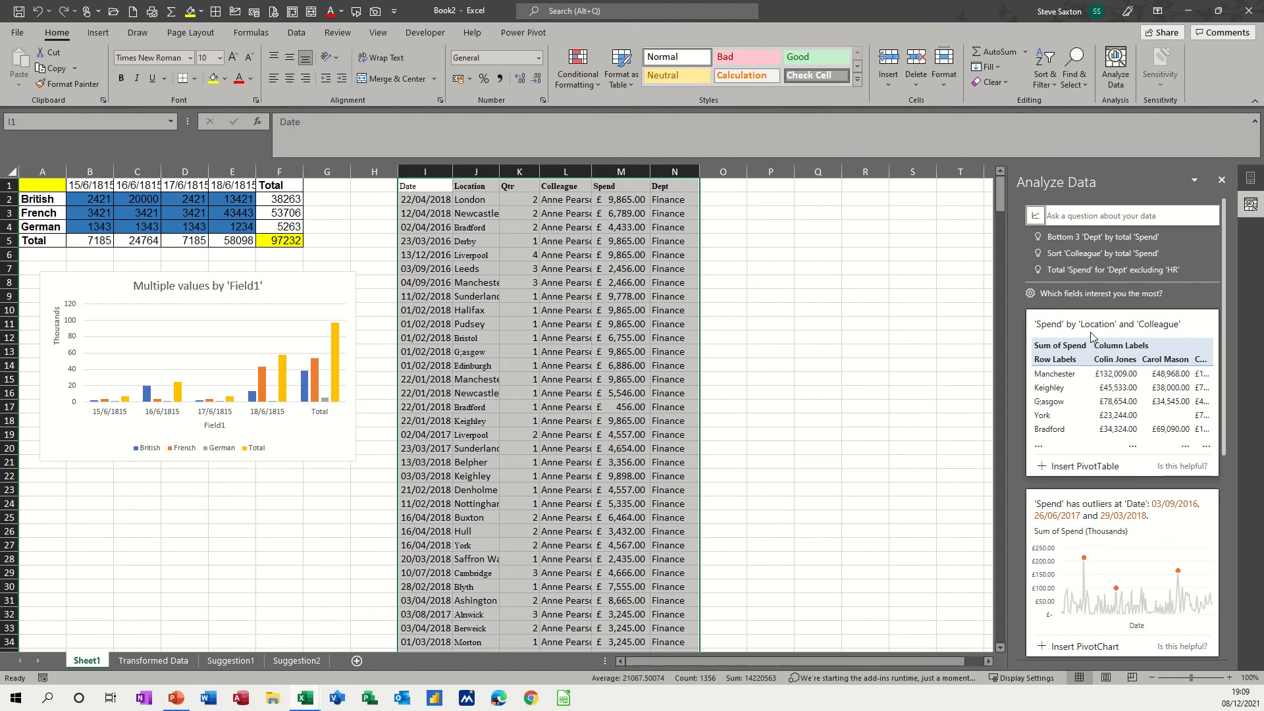
scroll(1091, 336, down, 6)
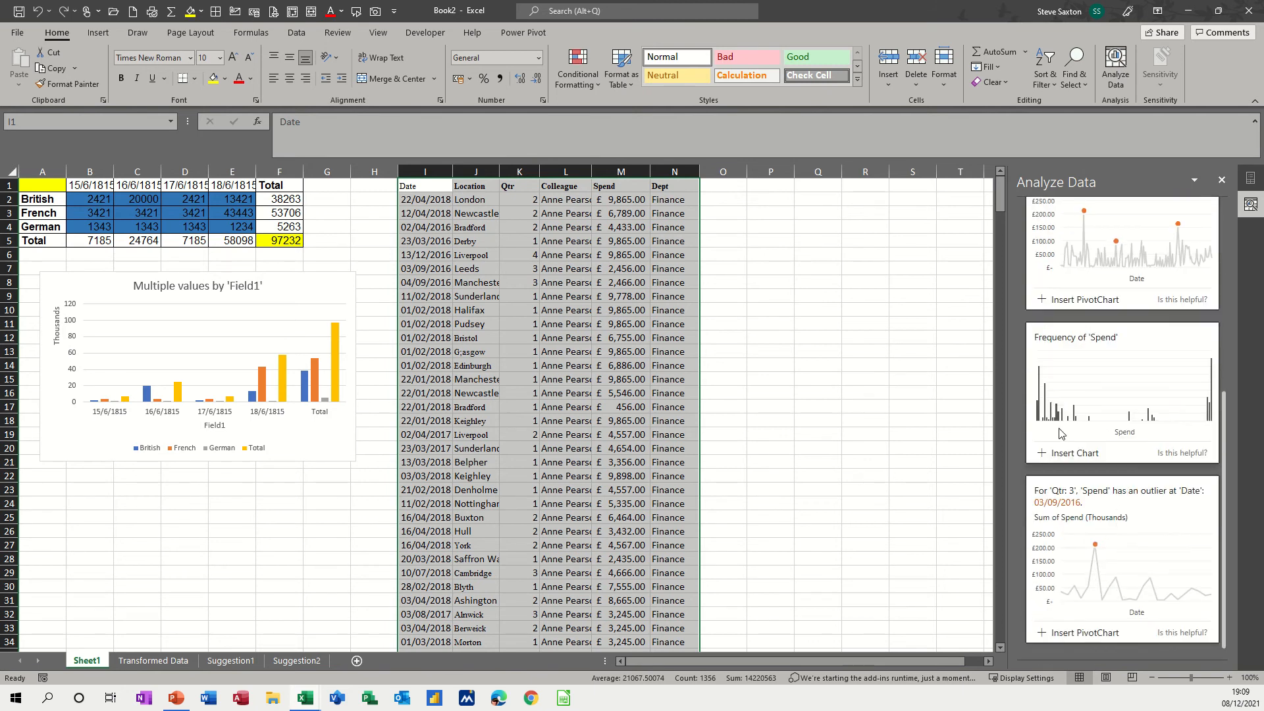
click(1073, 633)
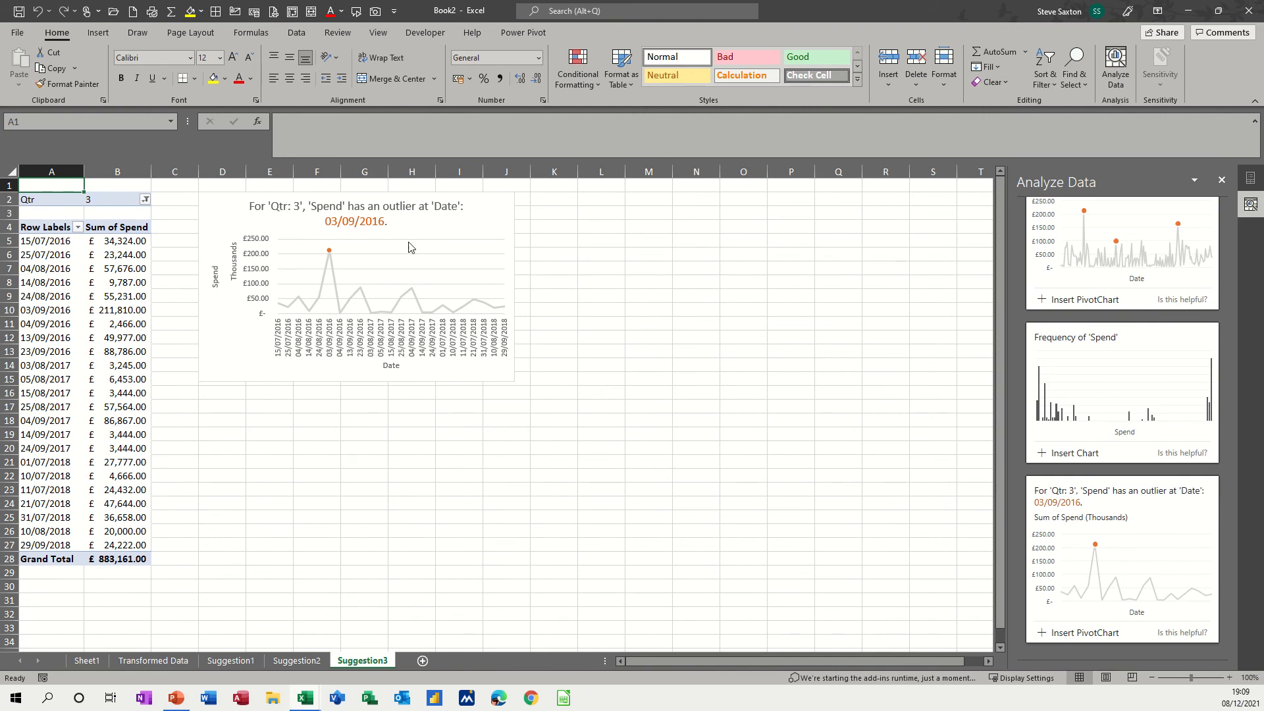
Insert the suggested "Frequency of 'Spend'" chart on Sheet1, and delete it again.
click(1067, 454)
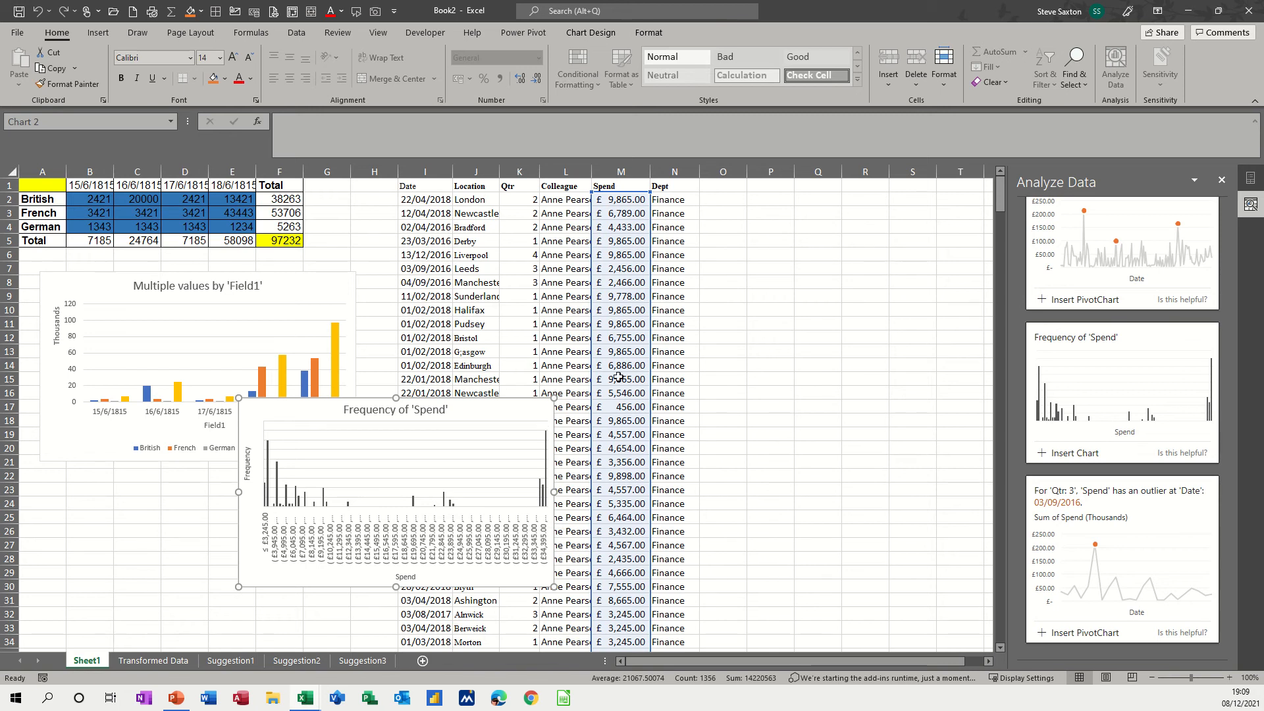
click(553, 411)
key(Delete)
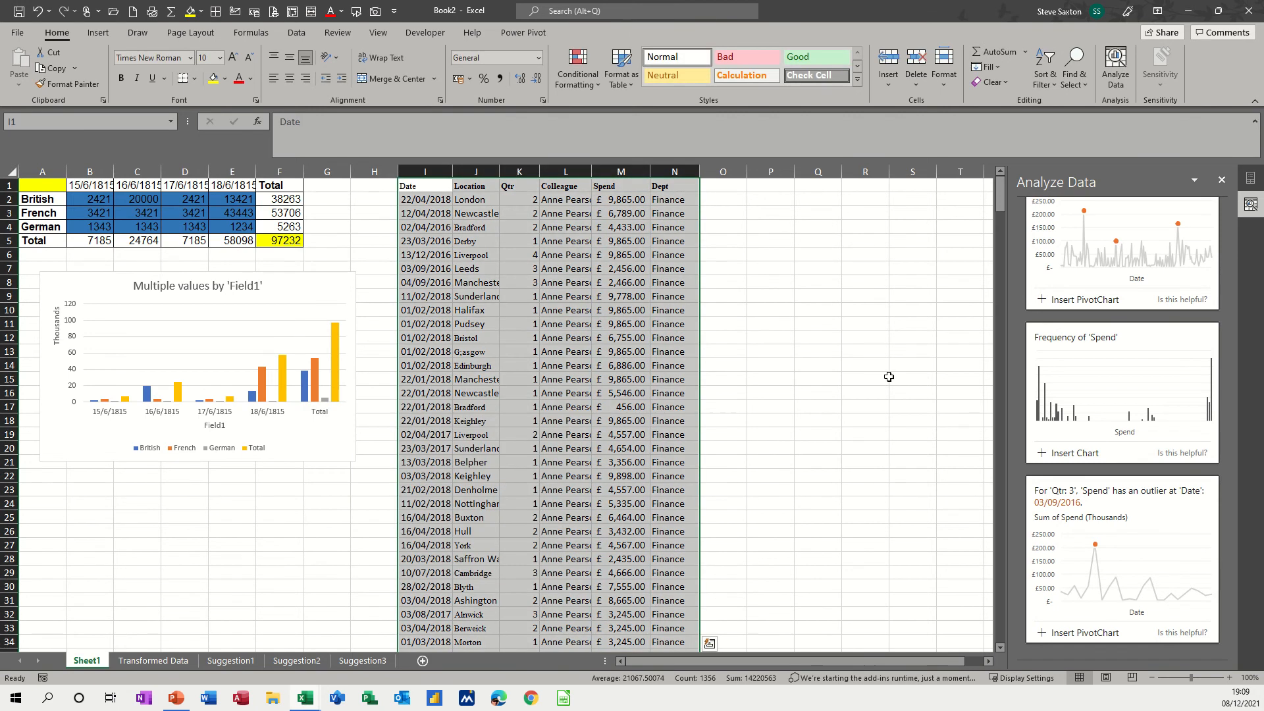
Query the suggested question "Bottom 3 'Dept' by total 'Spend'" about the spend data, and return to the suggestions.
scroll(1143, 477, down, 1)
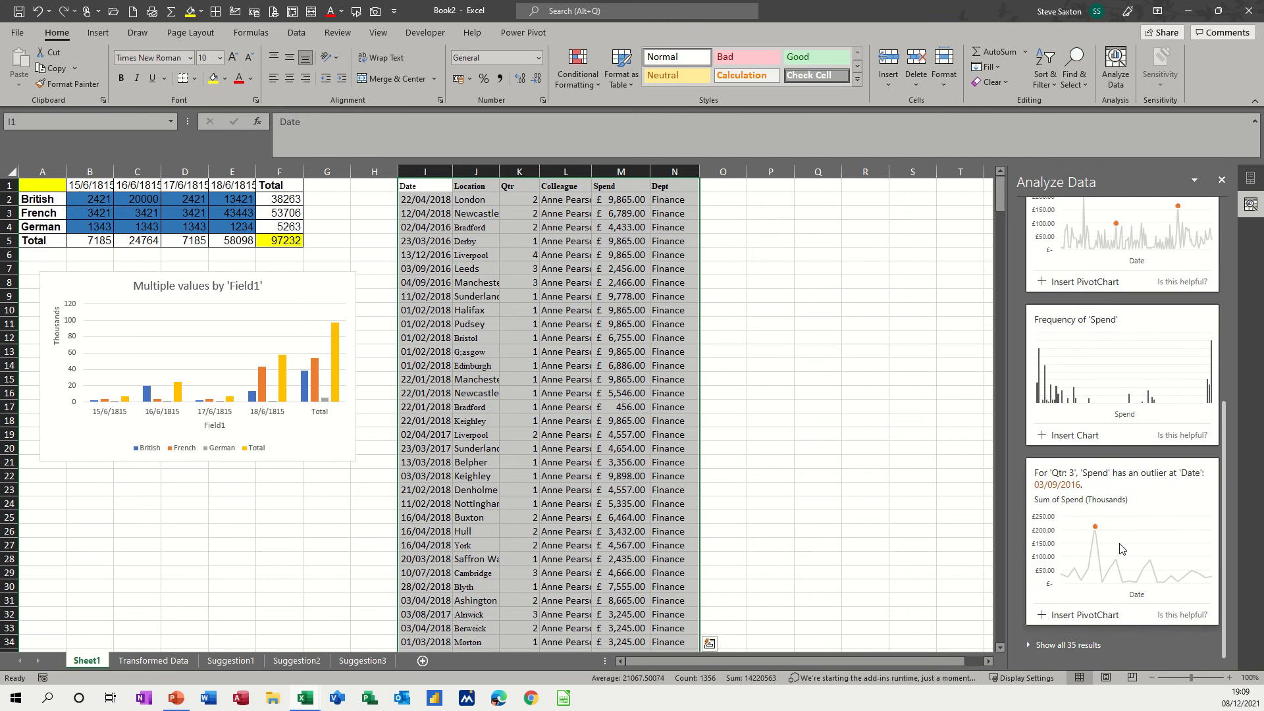
scroll(1133, 569, up, 5)
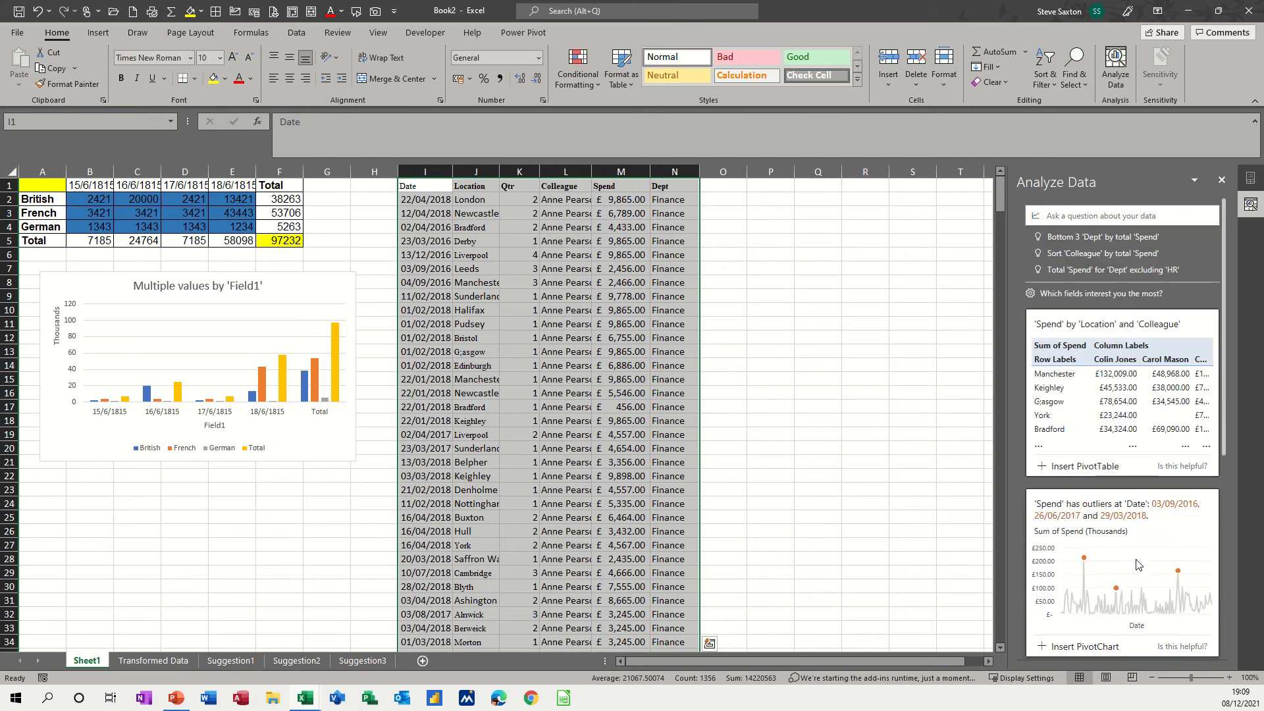
click(1095, 238)
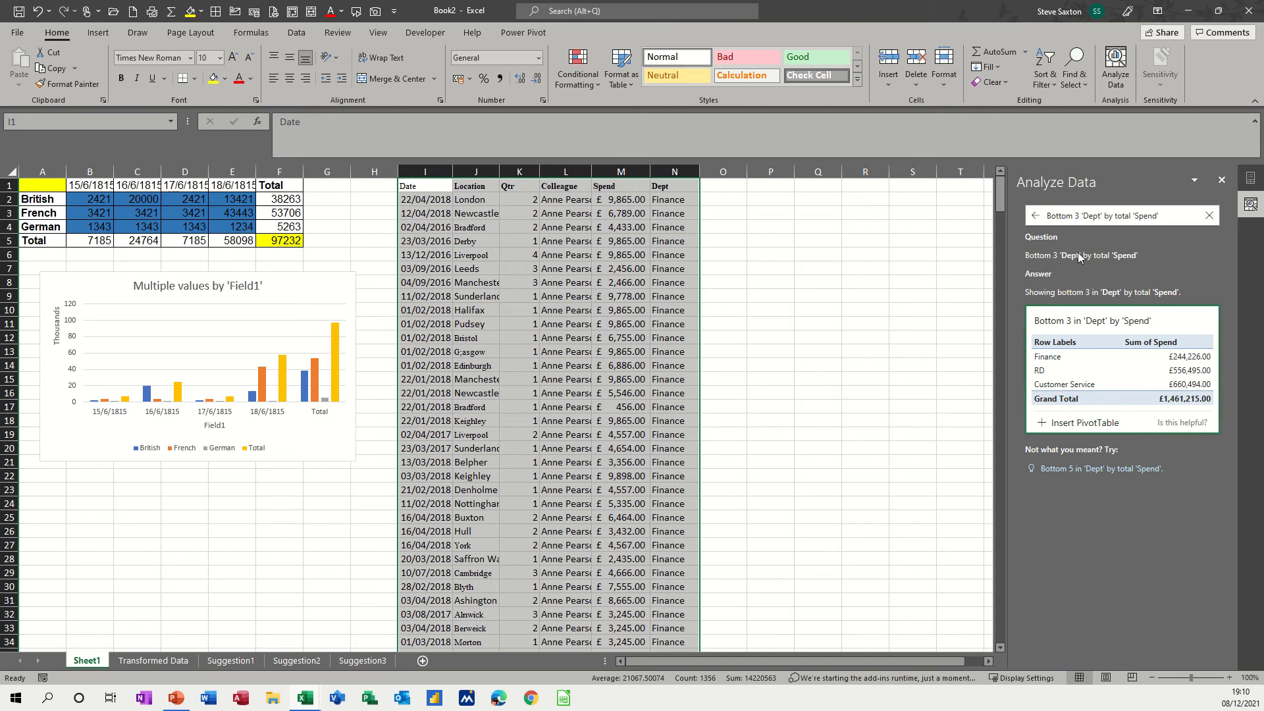
click(1086, 212)
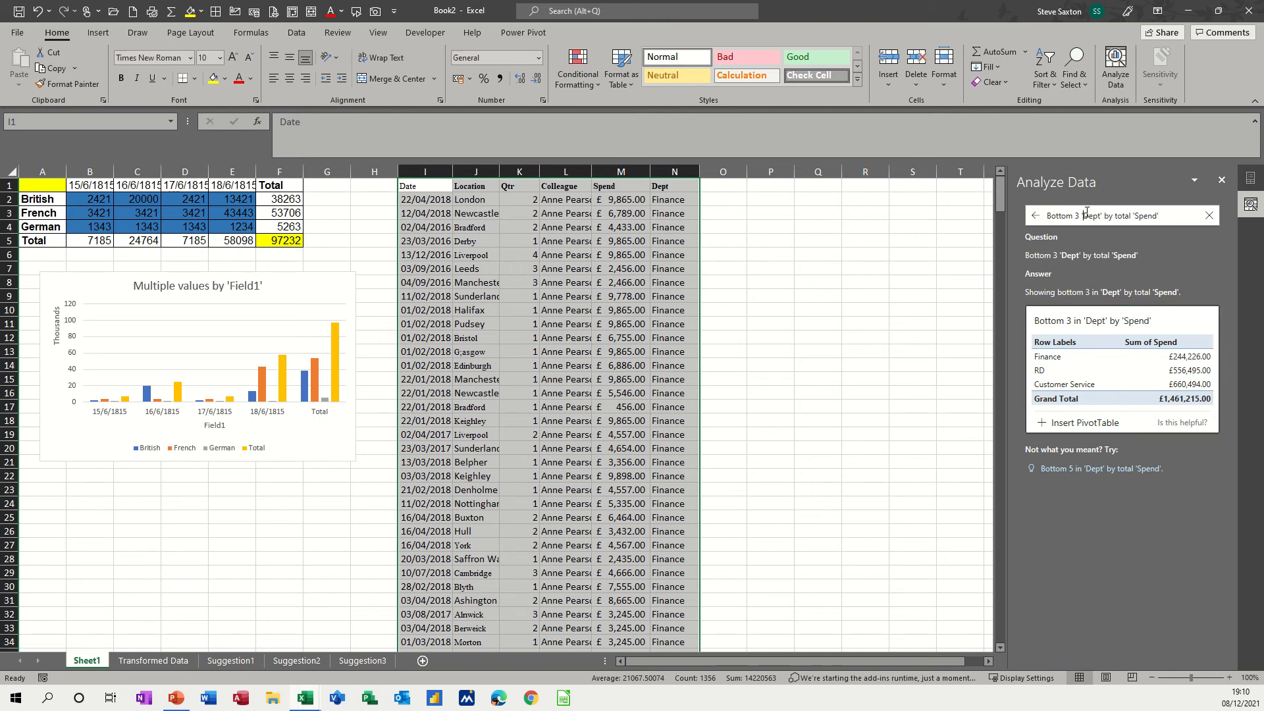
click(1041, 216)
Query the suggested question "How many different 'Dept' are there?" about the spend data, and leave its answer.
click(1066, 217)
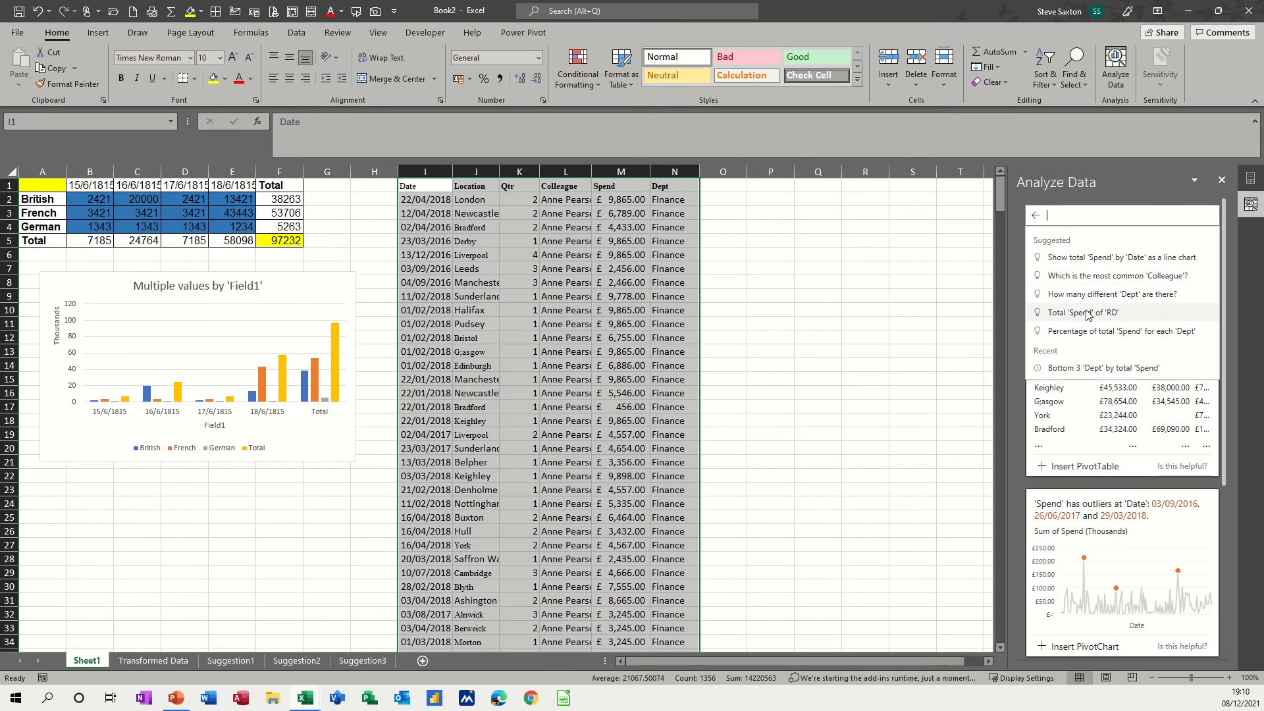
click(1140, 294)
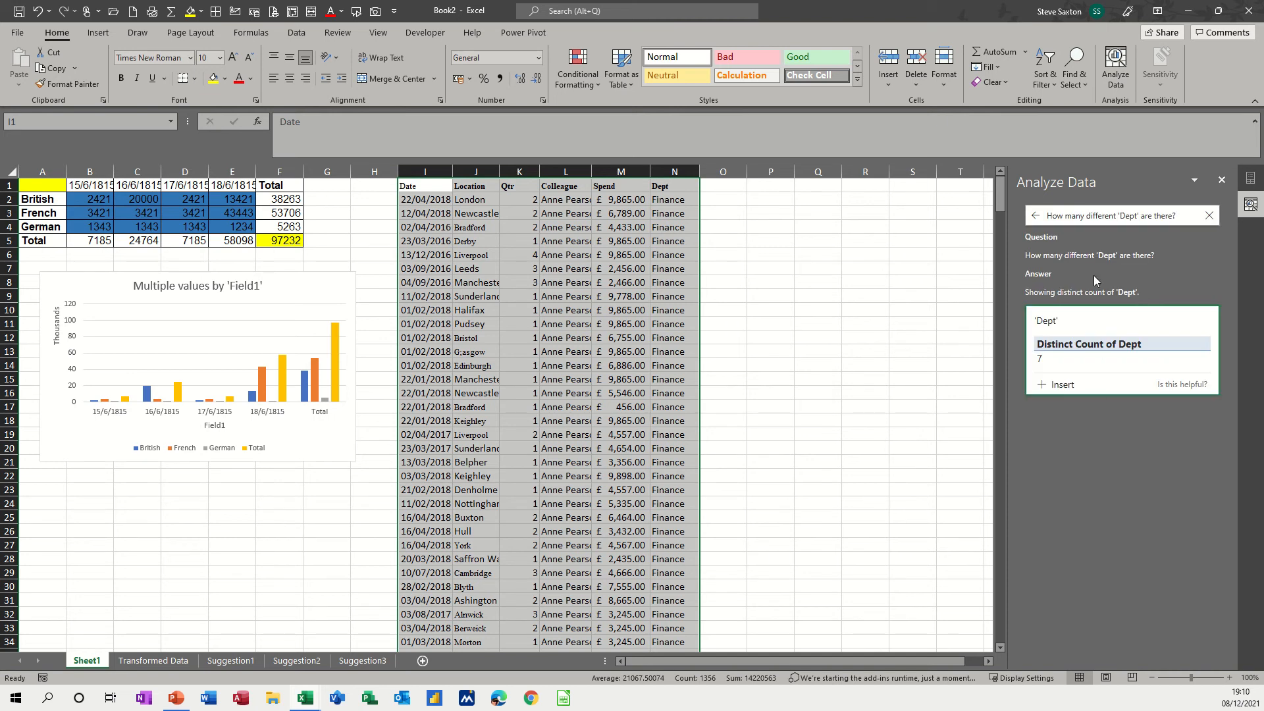
click(1034, 218)
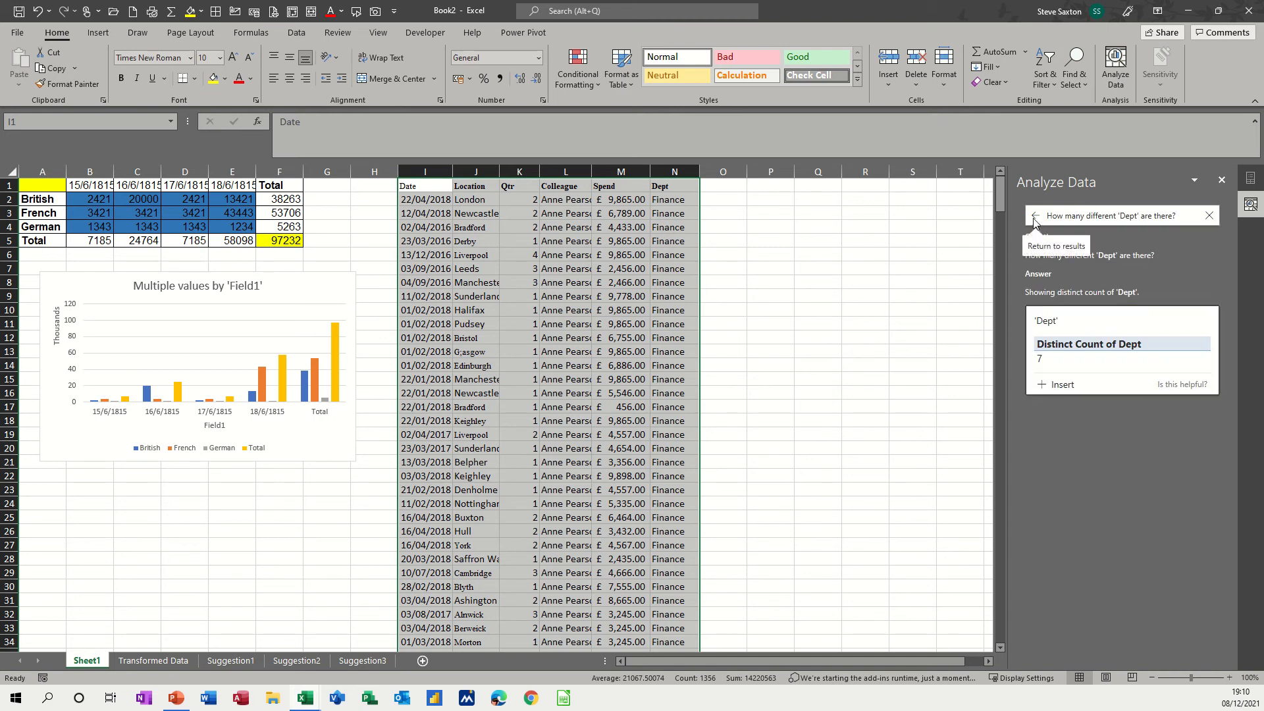
Query the suggested question "Percentage of total 'Spend' for each 'Dept'" and insert the PivotChart from its answer.
click(1073, 215)
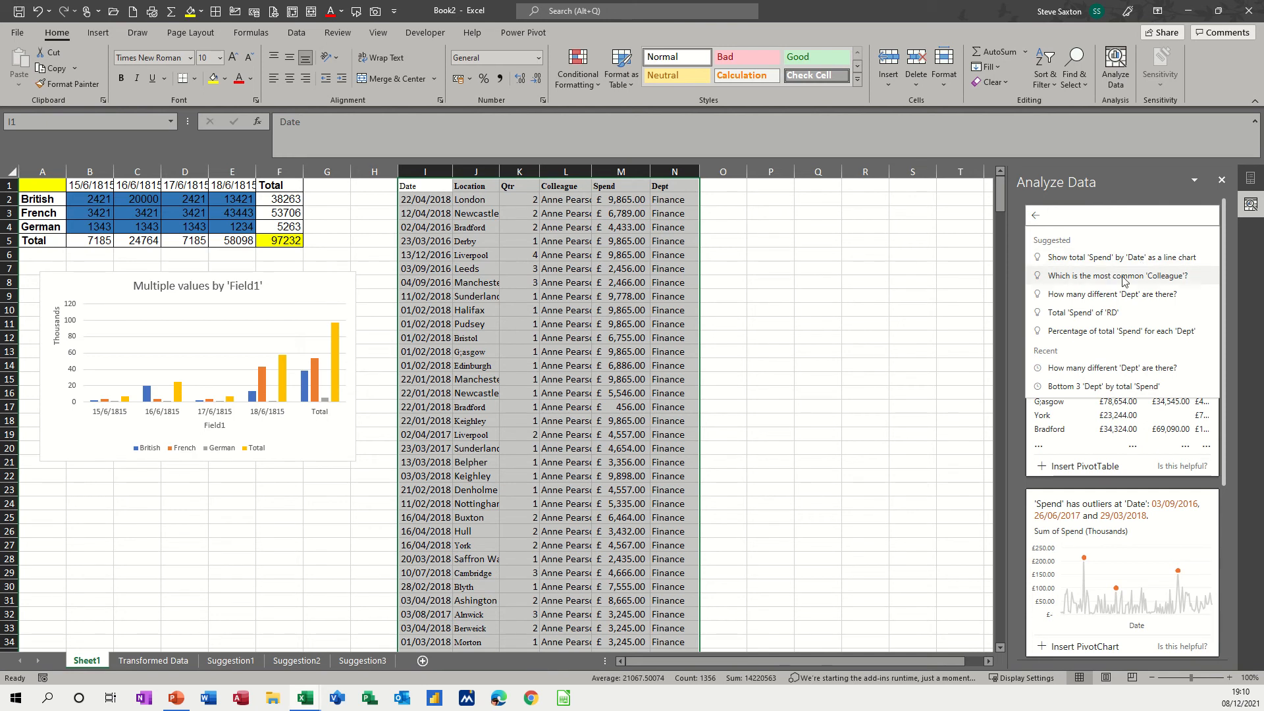
click(1078, 331)
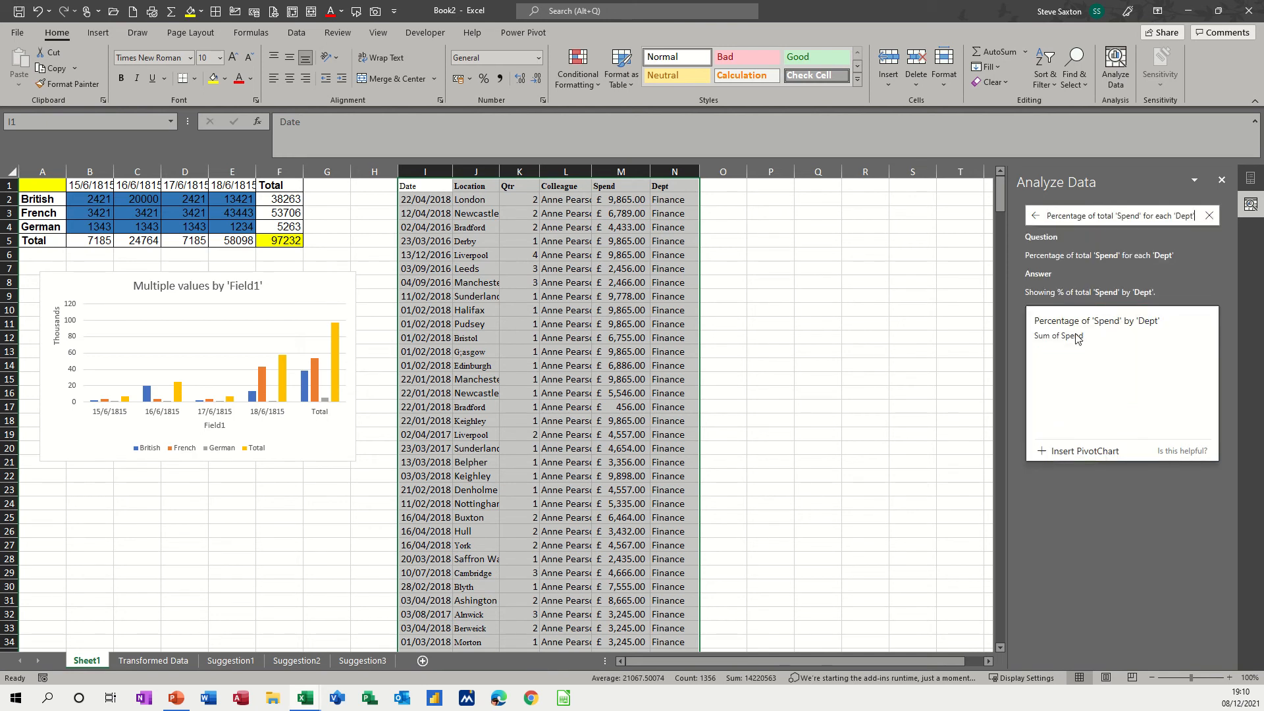
click(1073, 452)
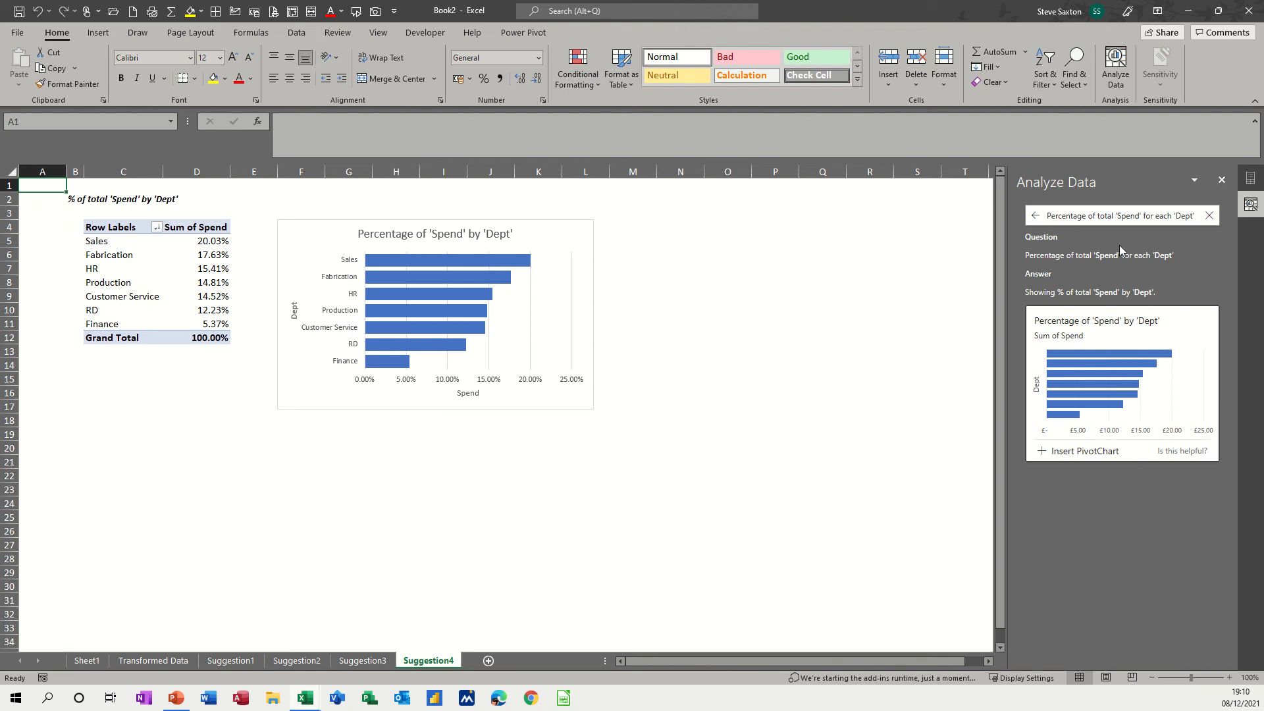
Clear the current question and ask "sales by Qtr" about the spend data, using the suggested Qtr field name.
click(1210, 216)
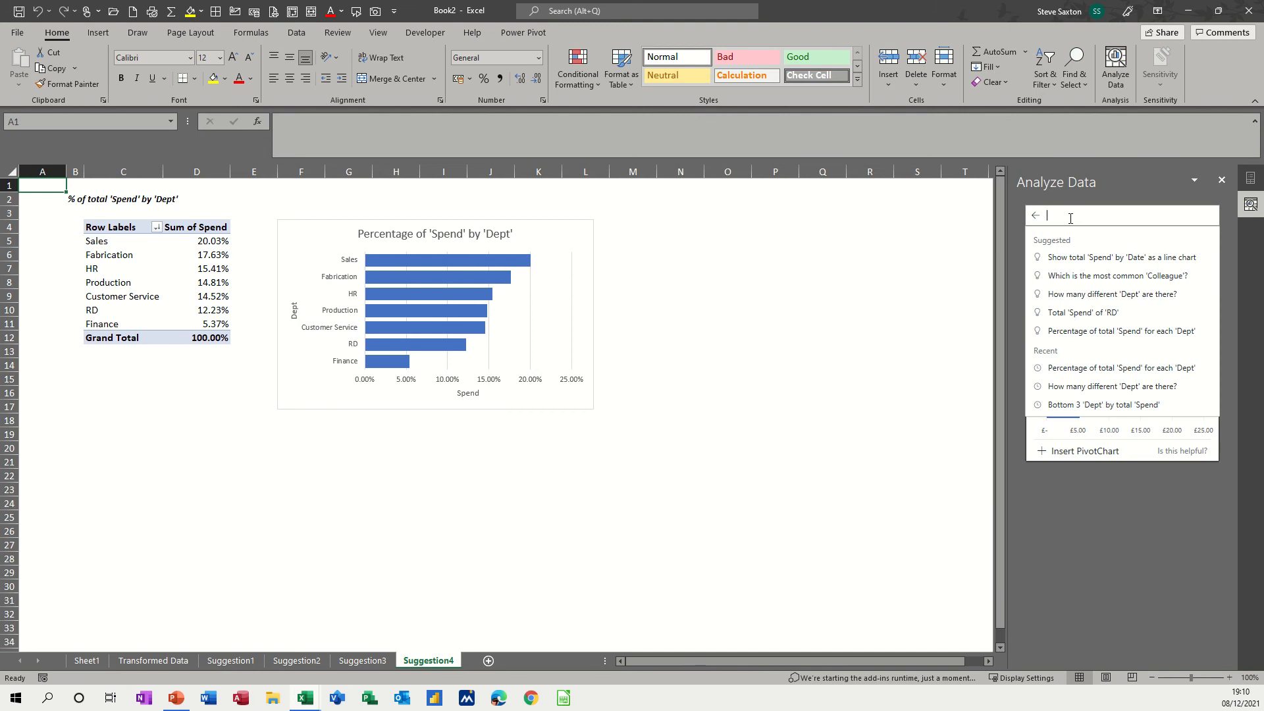
text(s)
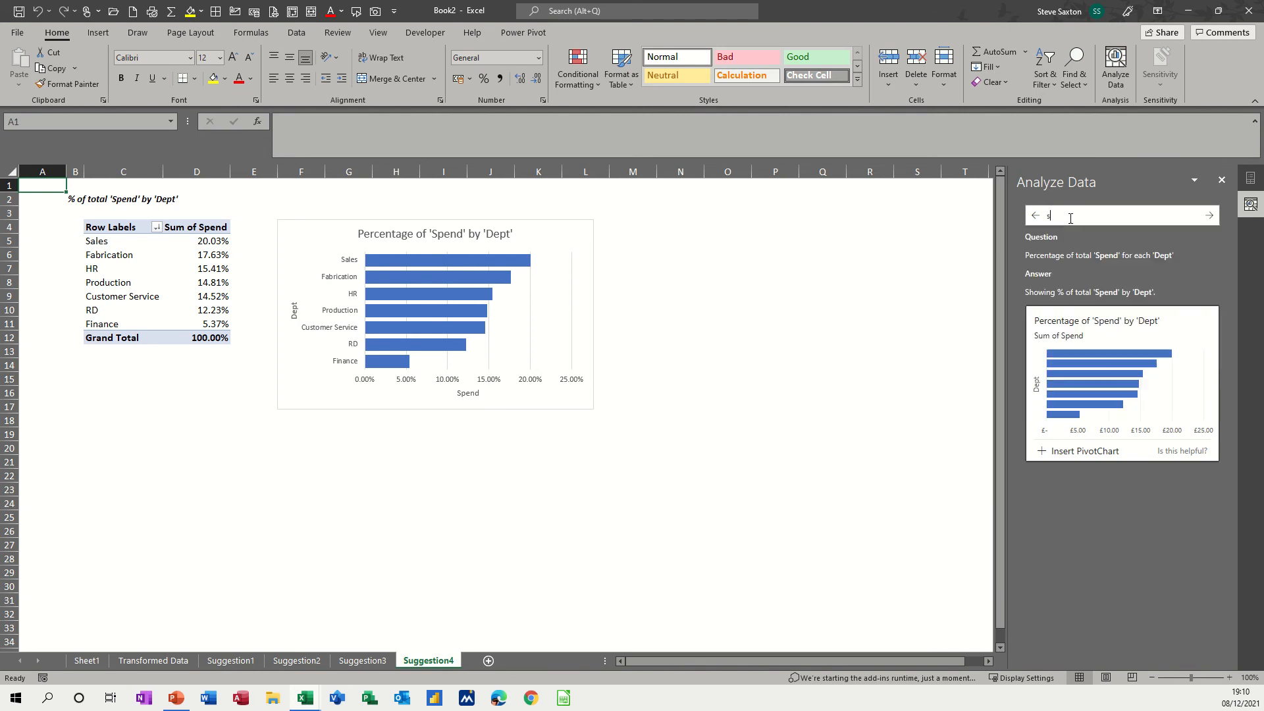
text(ales)
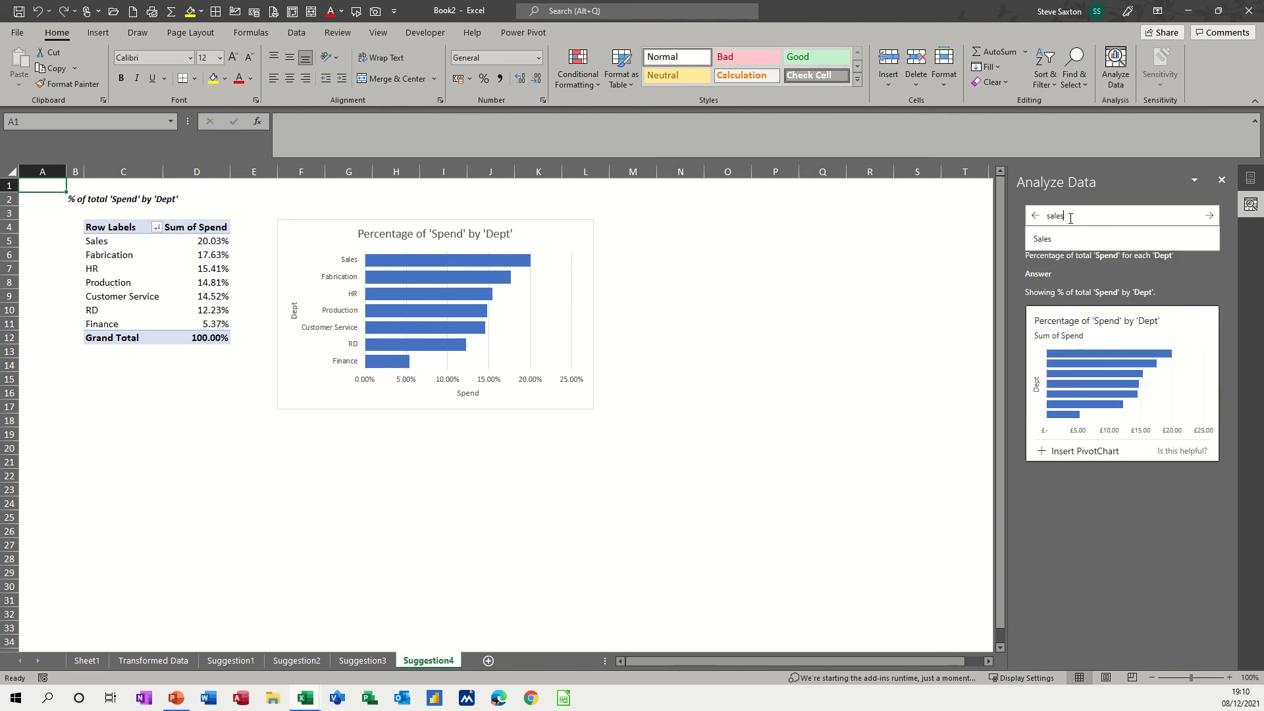
text( b)
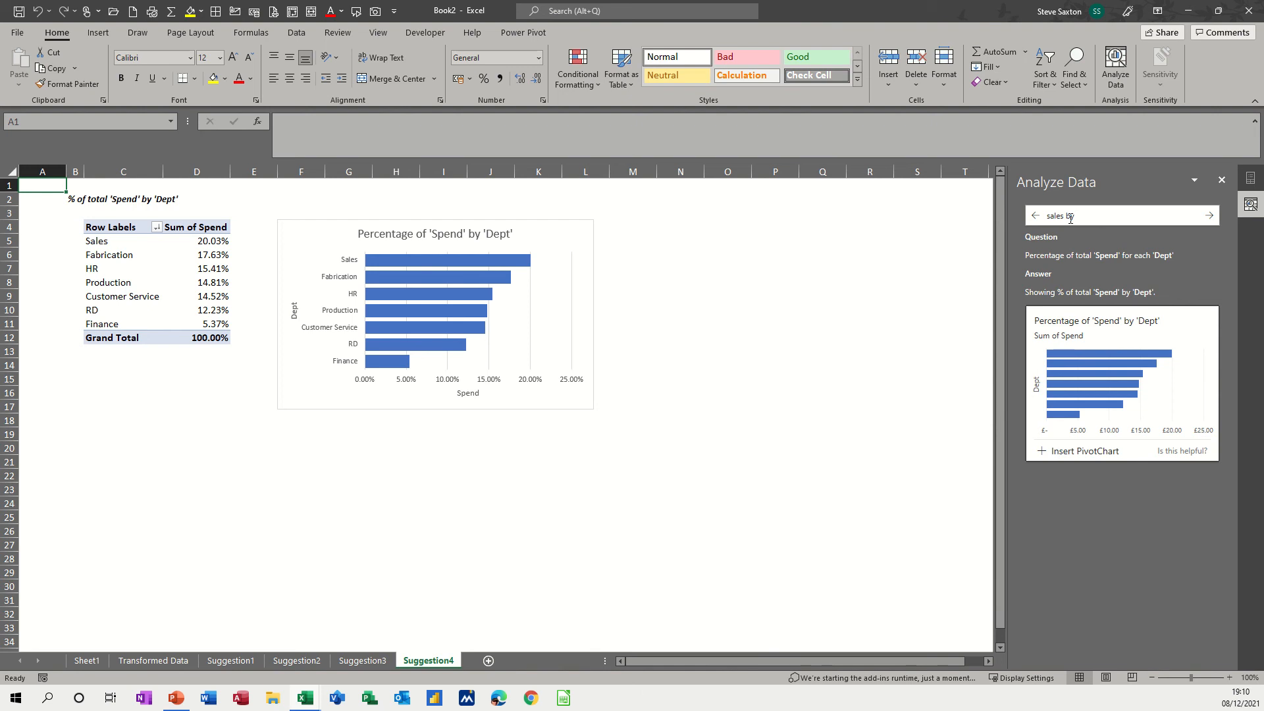
text(y qtr)
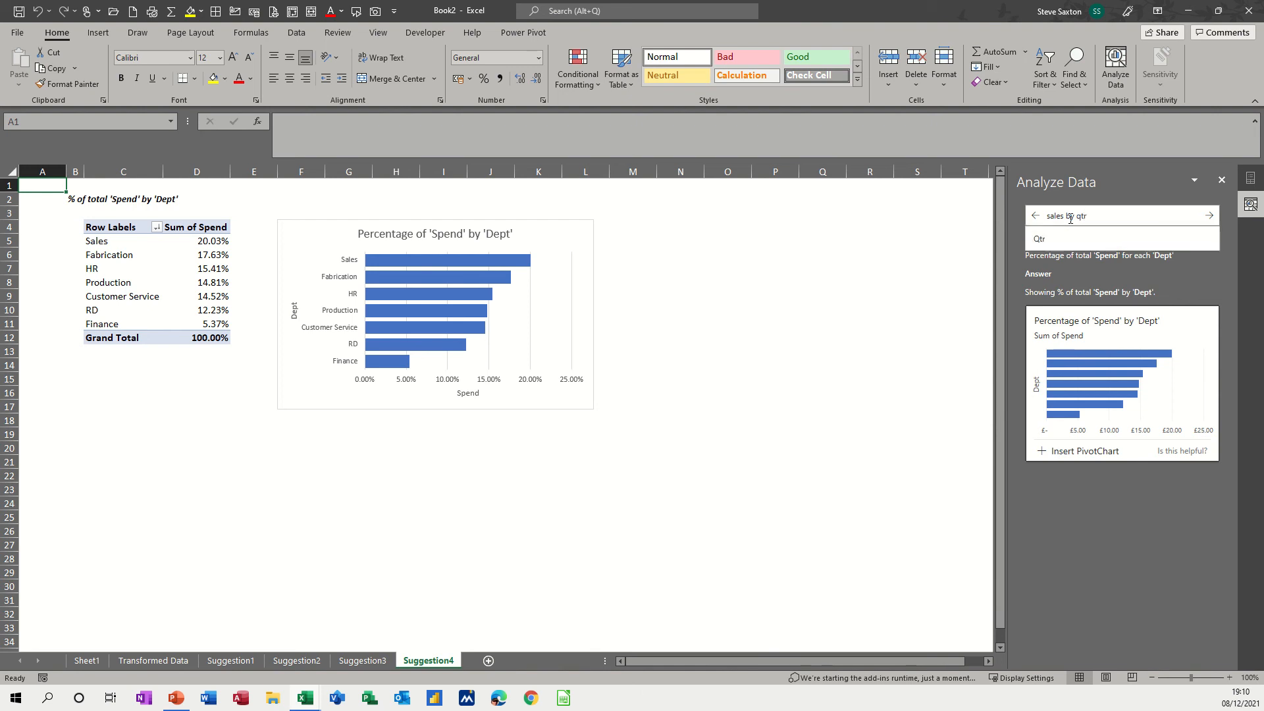
click(1038, 241)
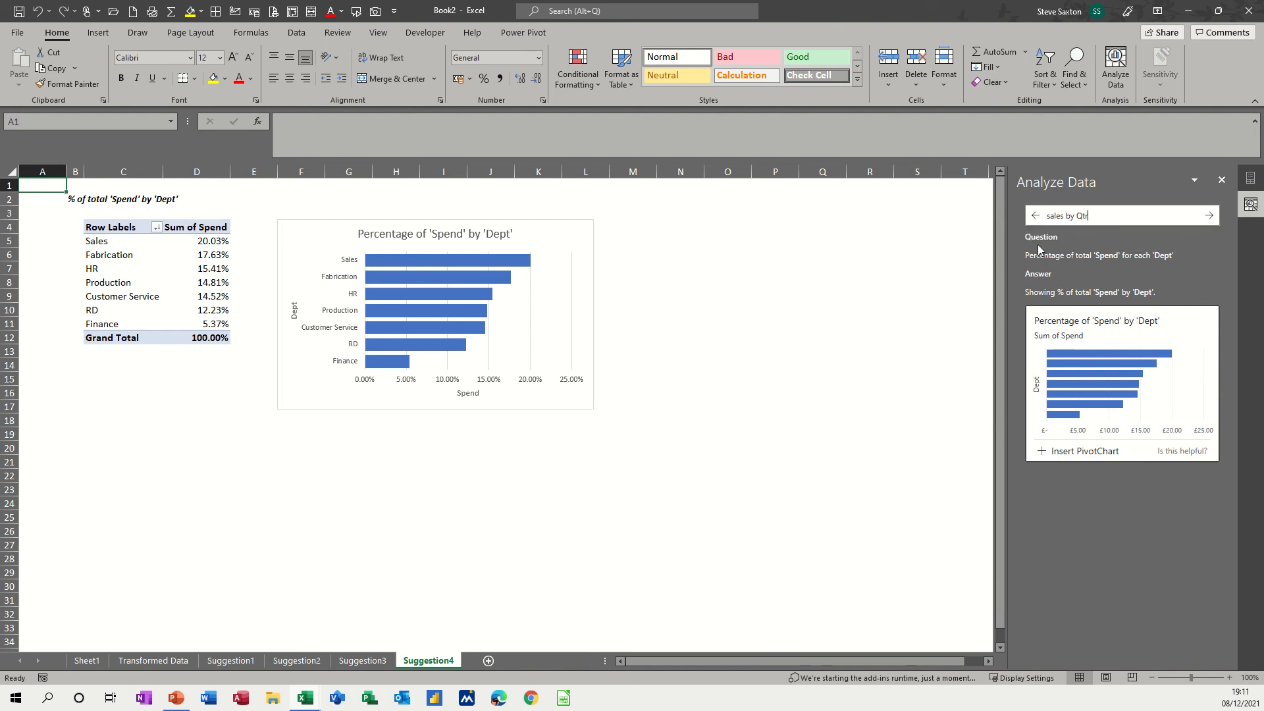
click(1205, 219)
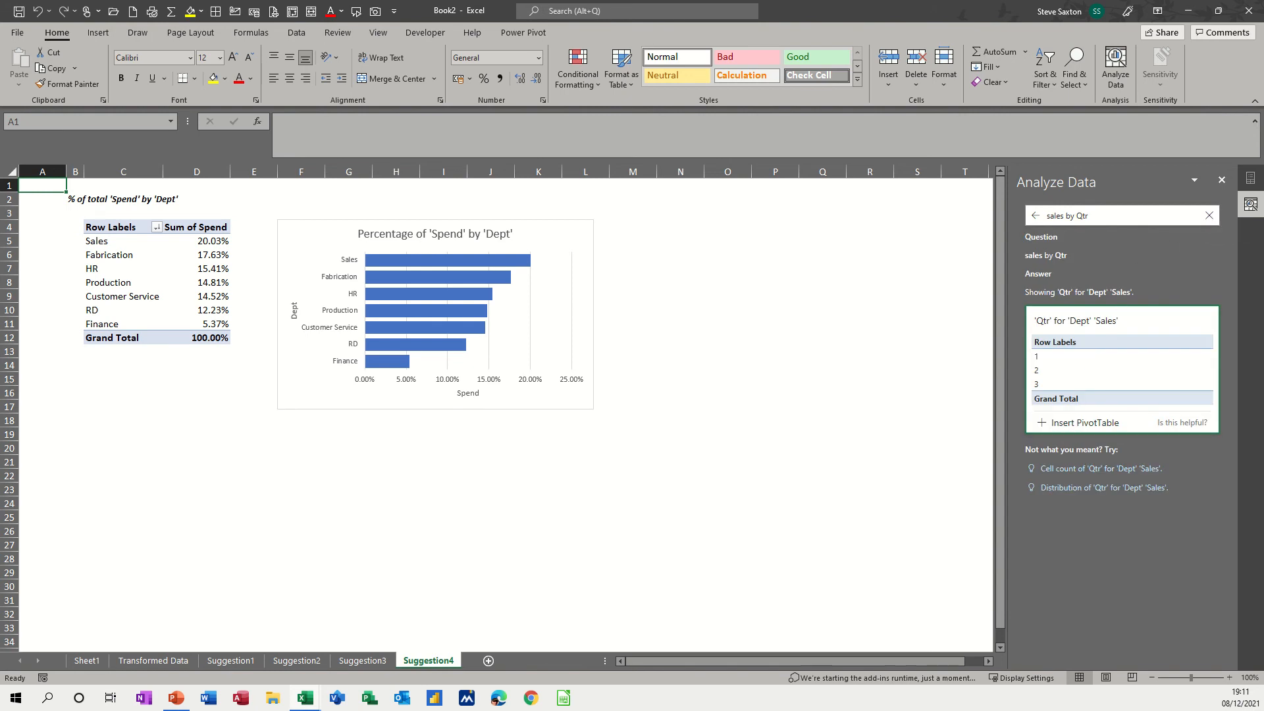
Return to Sheet1, change the question to "sales by Location", and insert the PivotTable from its answer.
click(84, 661)
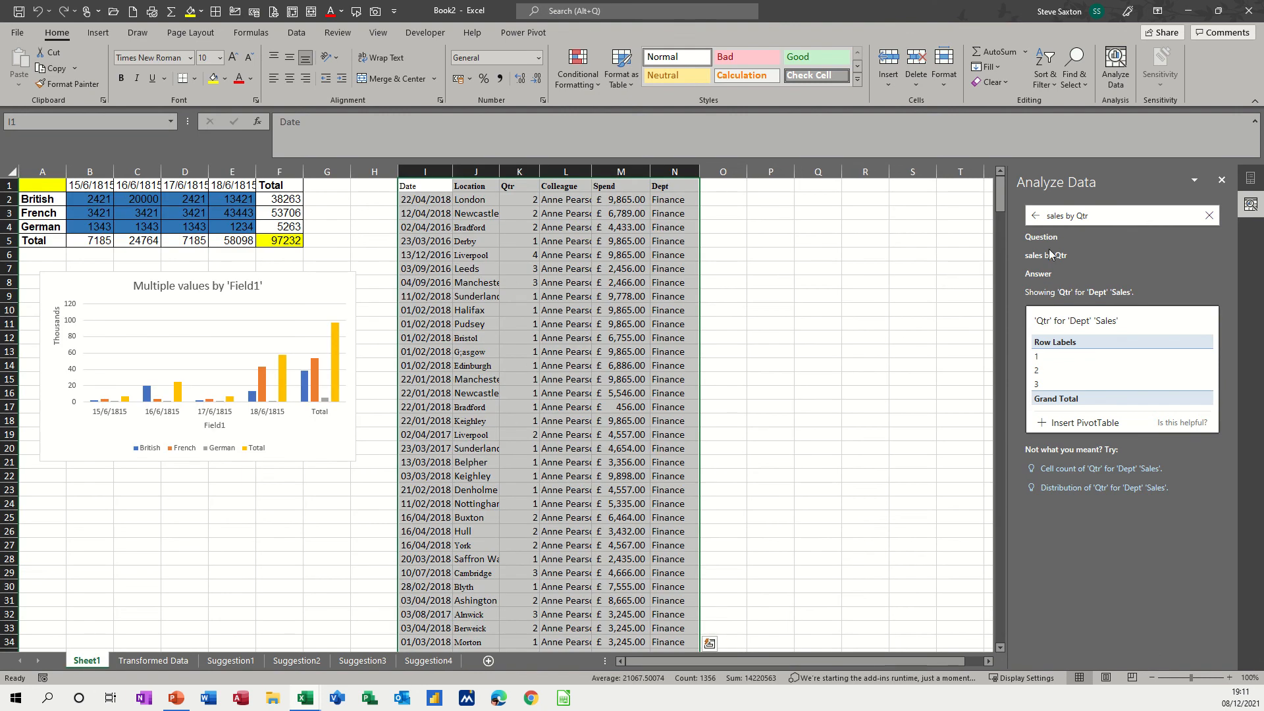
click(1075, 218)
drag(1075, 217, 1098, 221)
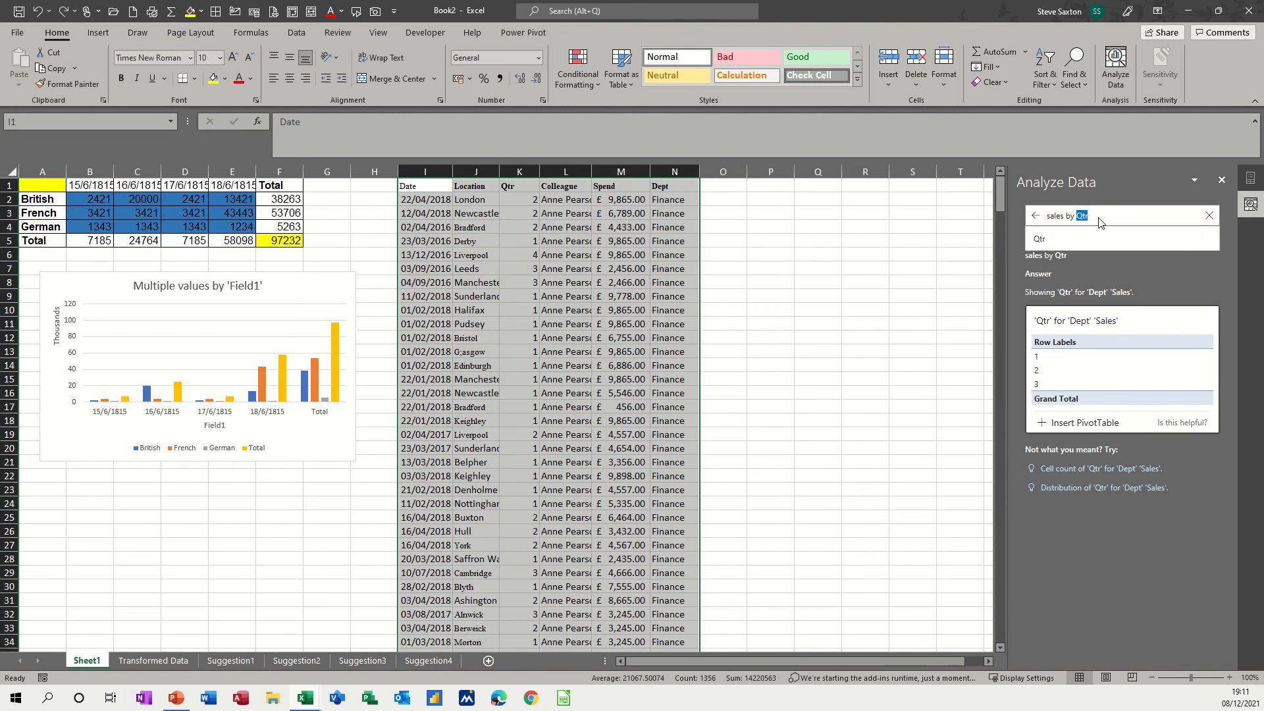
text(locatio)
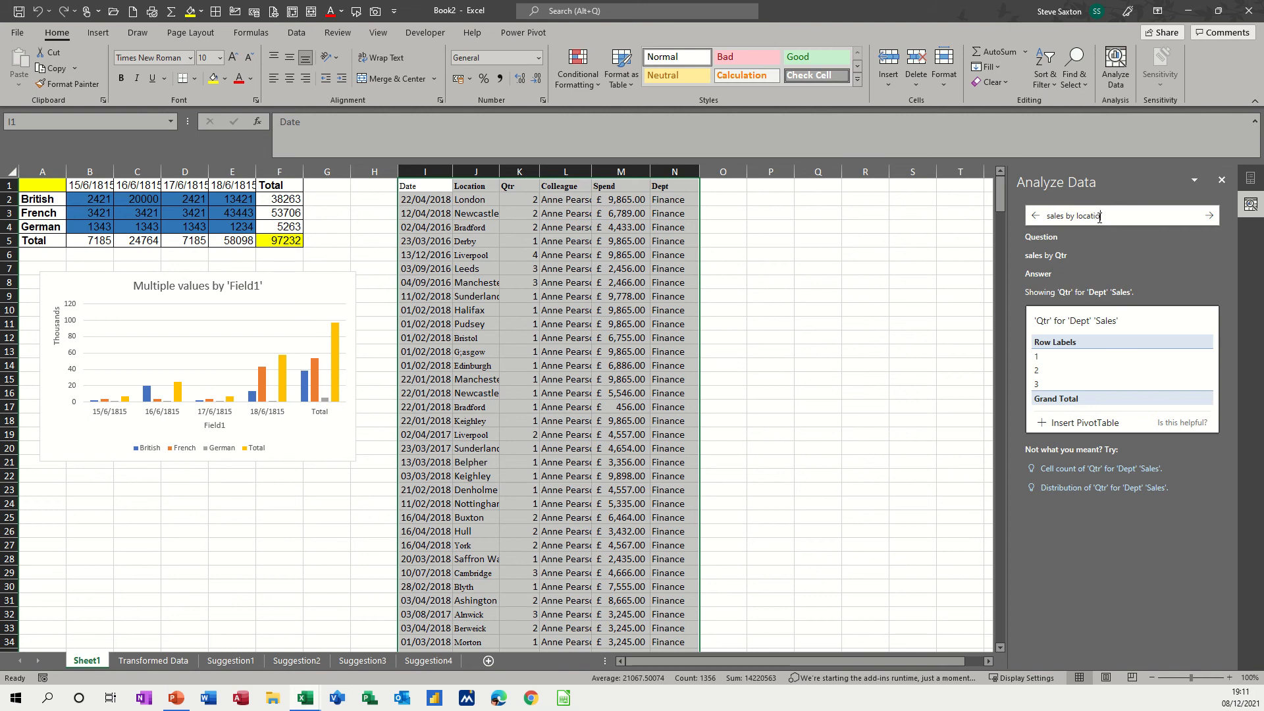
text(n)
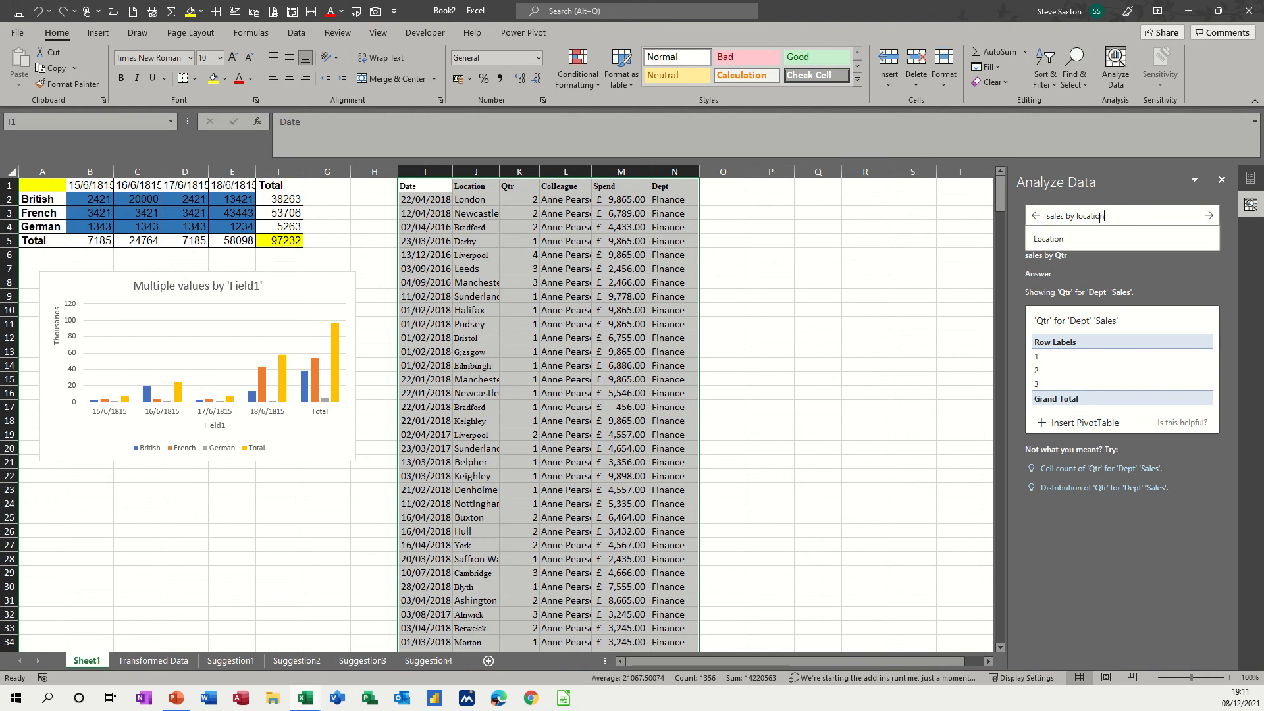
click(1058, 241)
click(1217, 217)
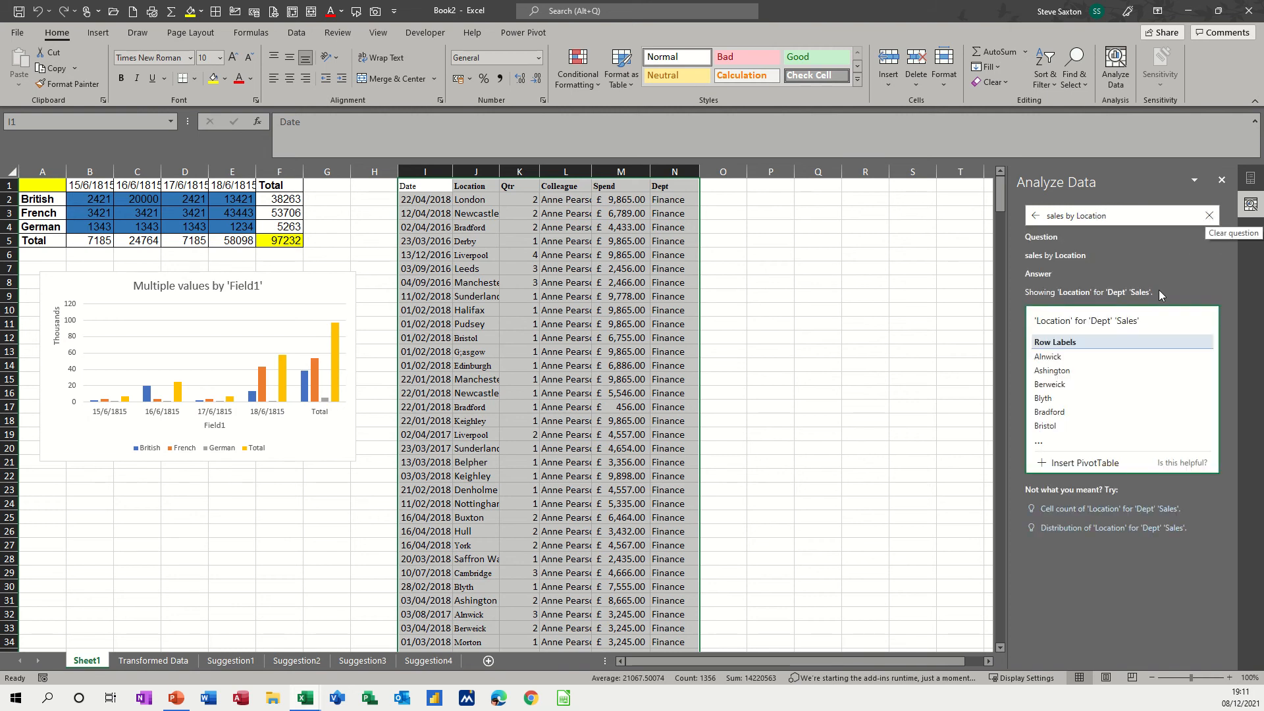
click(1090, 466)
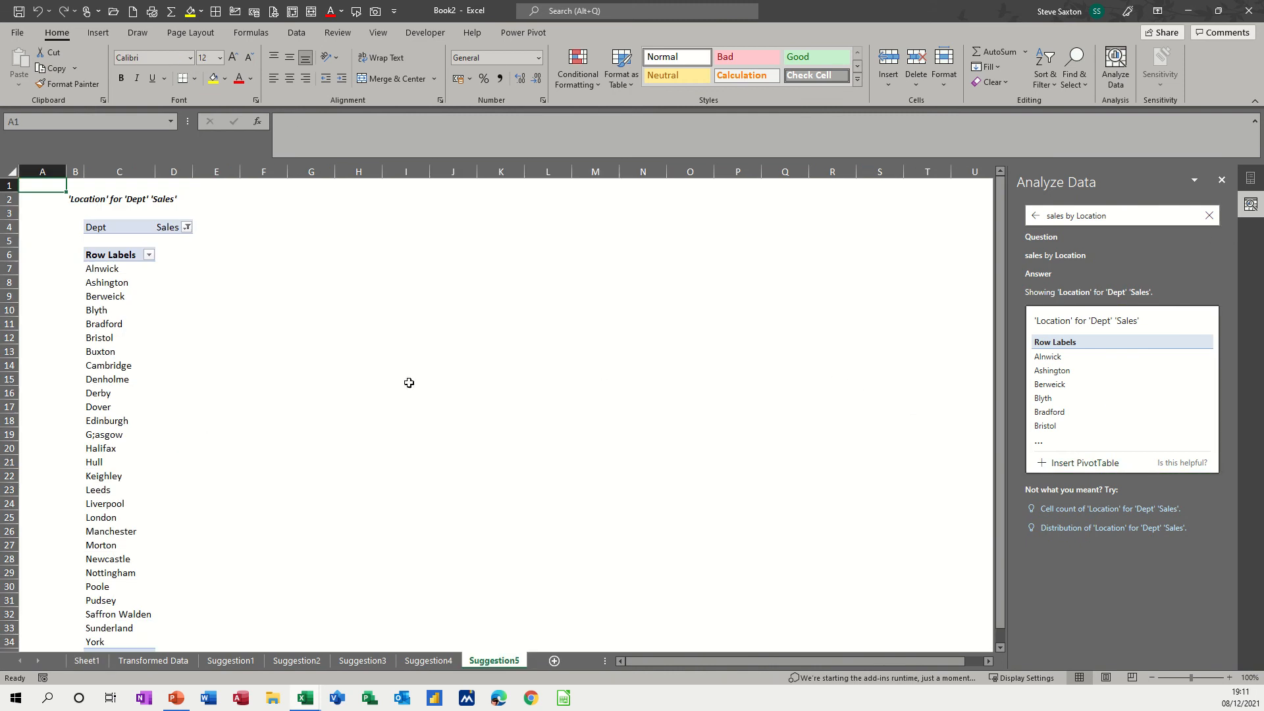
Add Spend to the values of the Location PivotTable and format it as Accounting with £ and 2 decimal places.
click(122, 281)
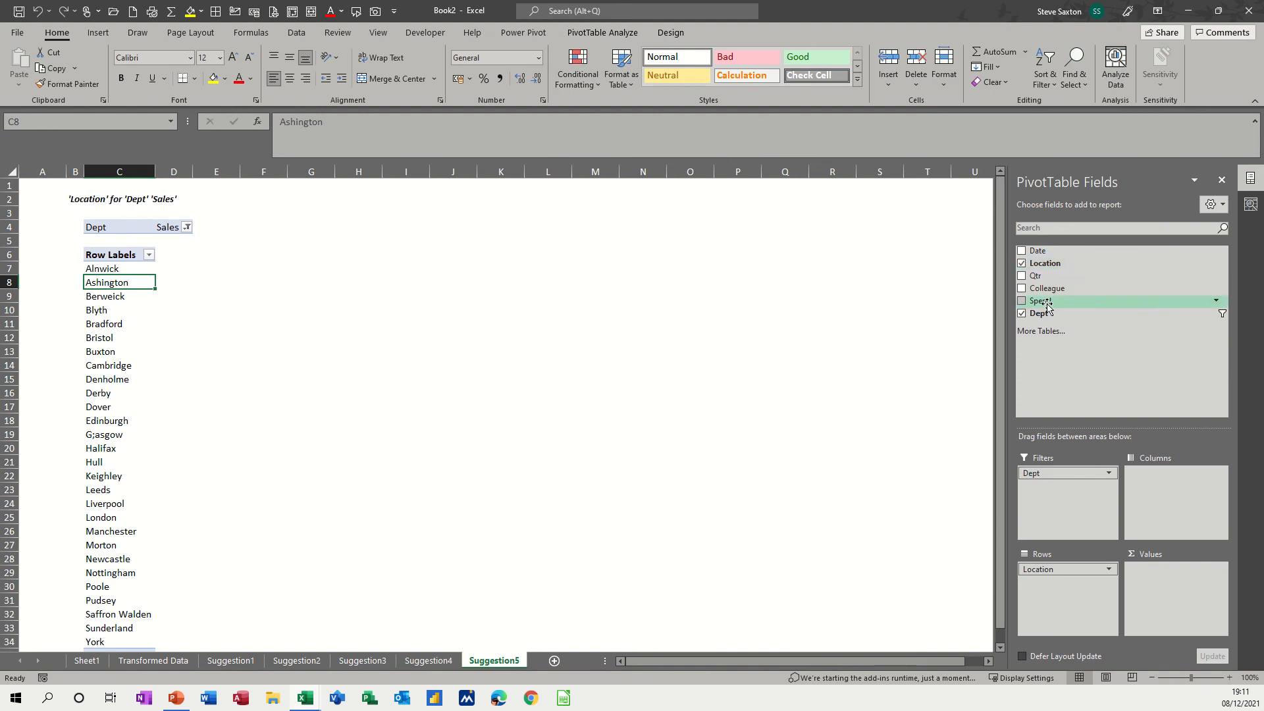
drag(1047, 306, 1189, 590)
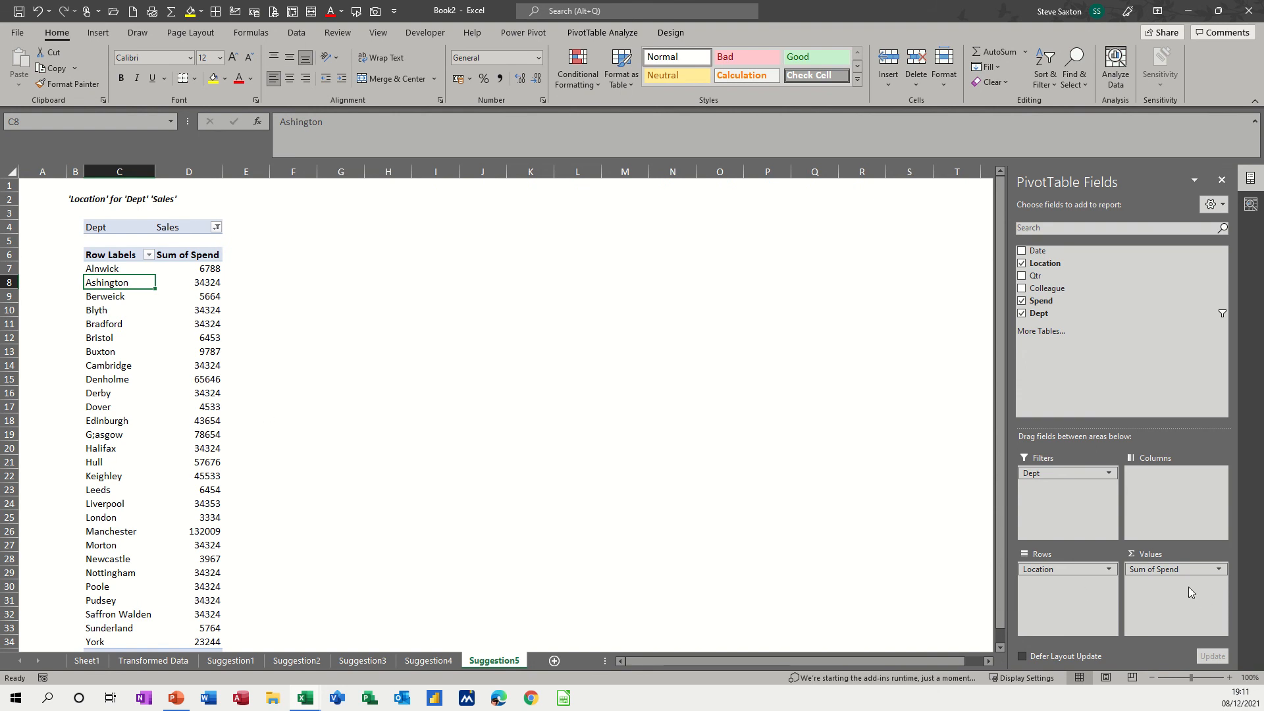
click(1158, 572)
click(1179, 556)
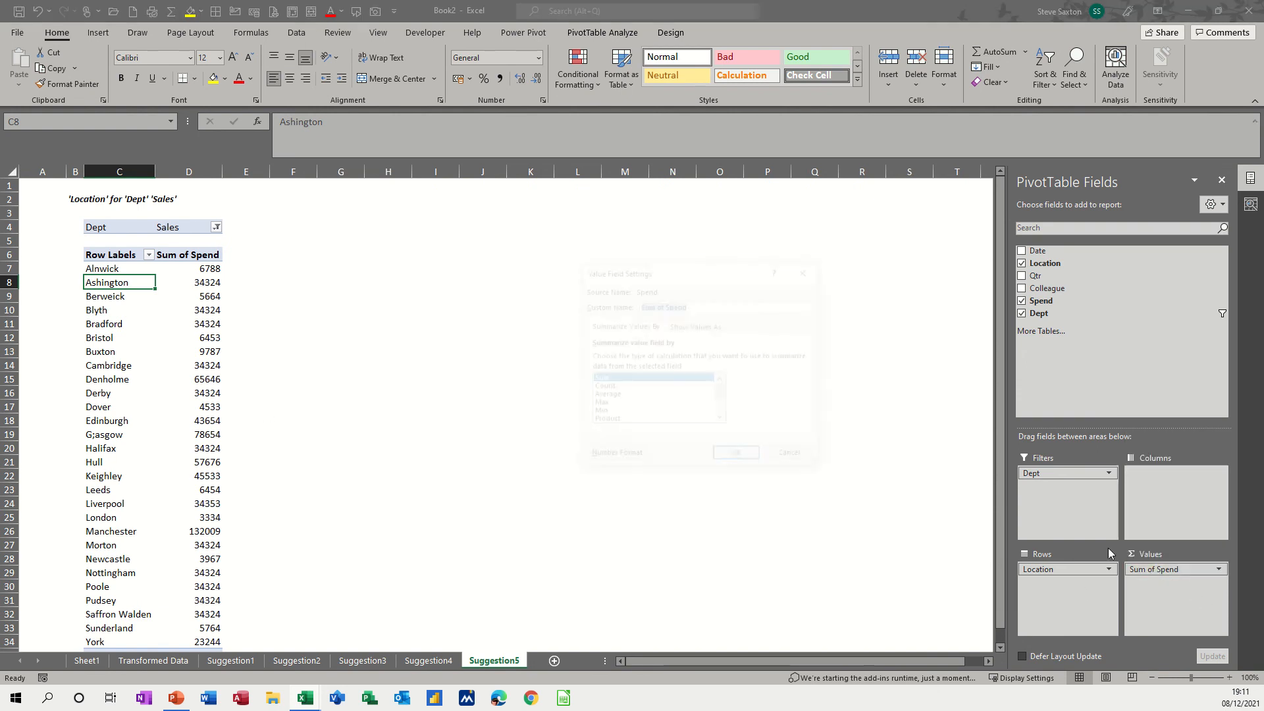
click(619, 457)
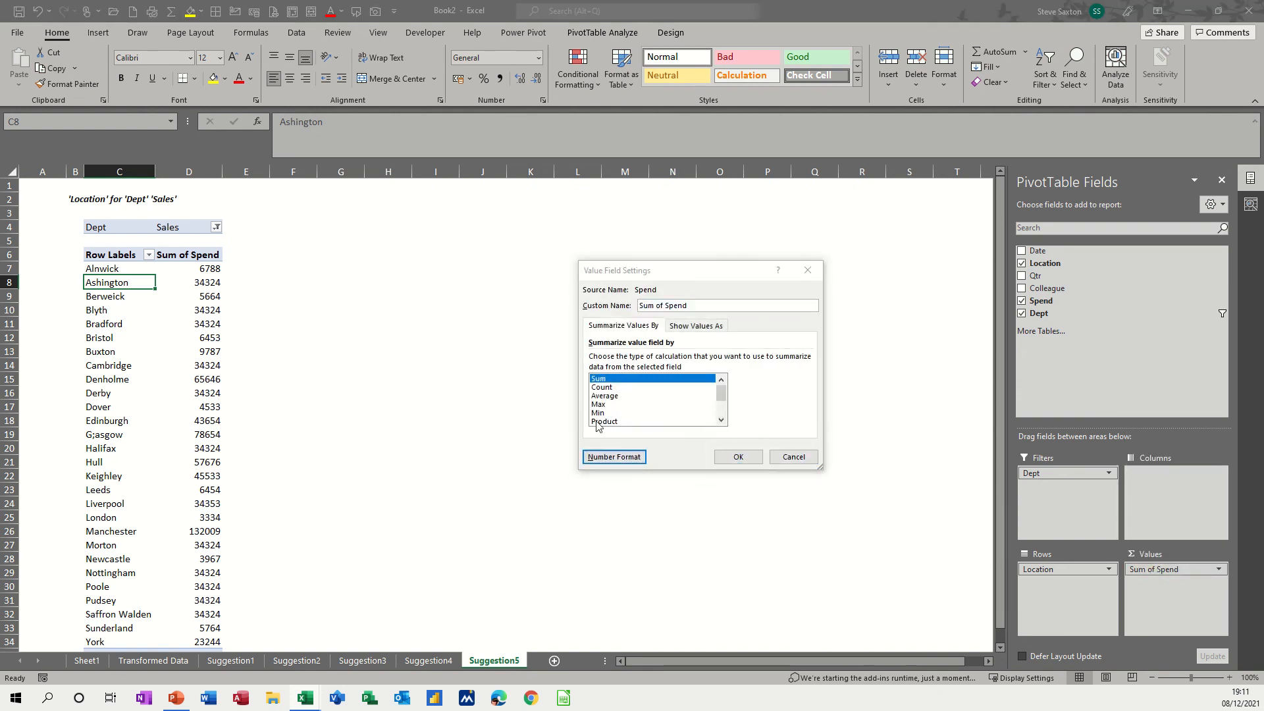
click(558, 293)
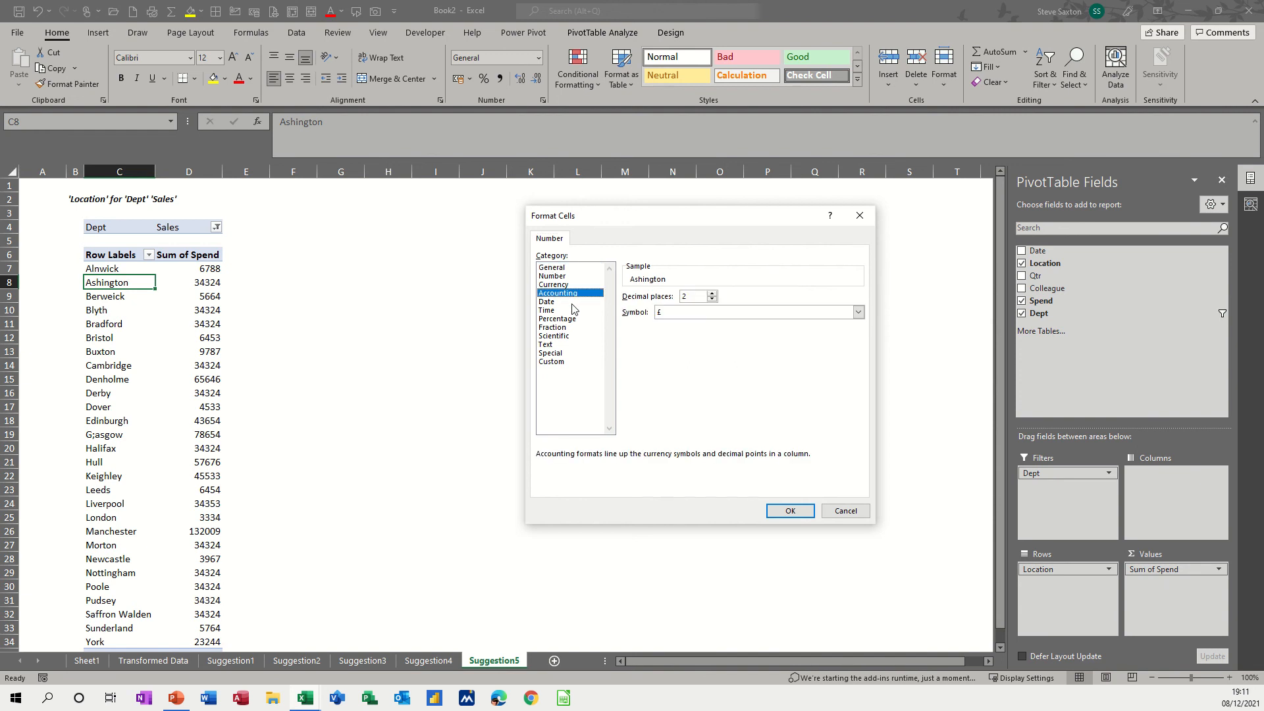
click(790, 510)
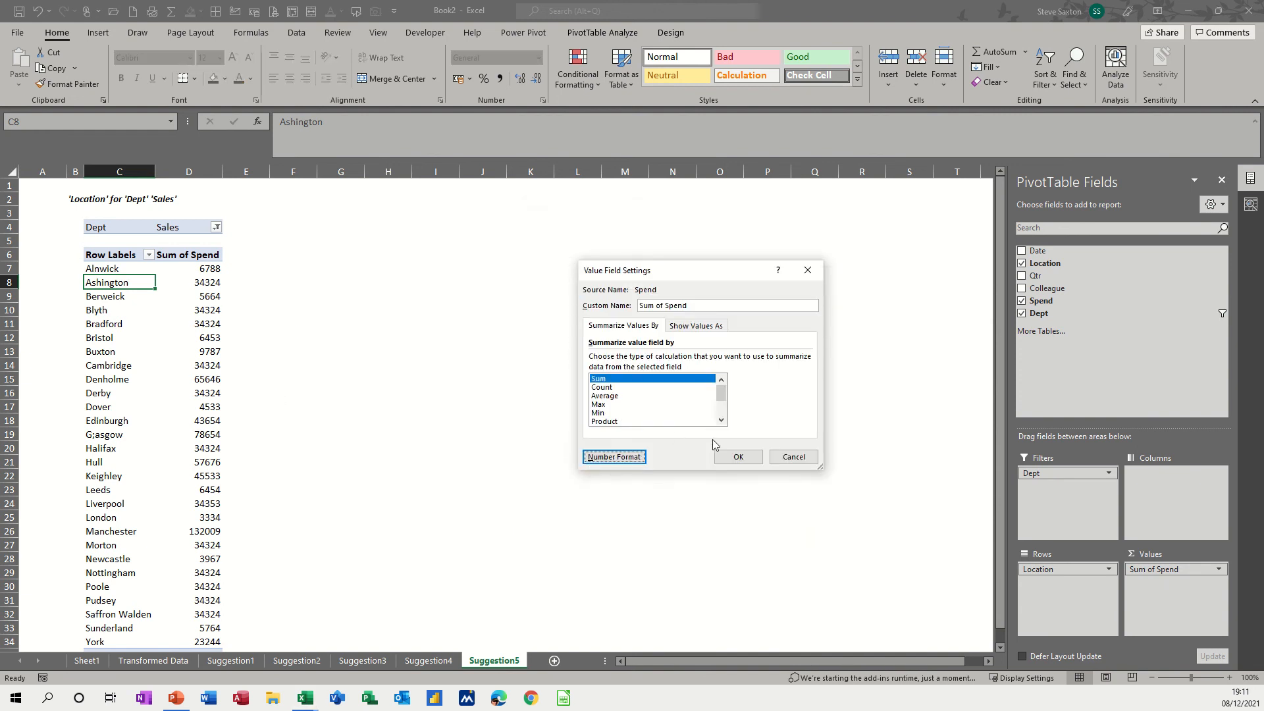
click(732, 458)
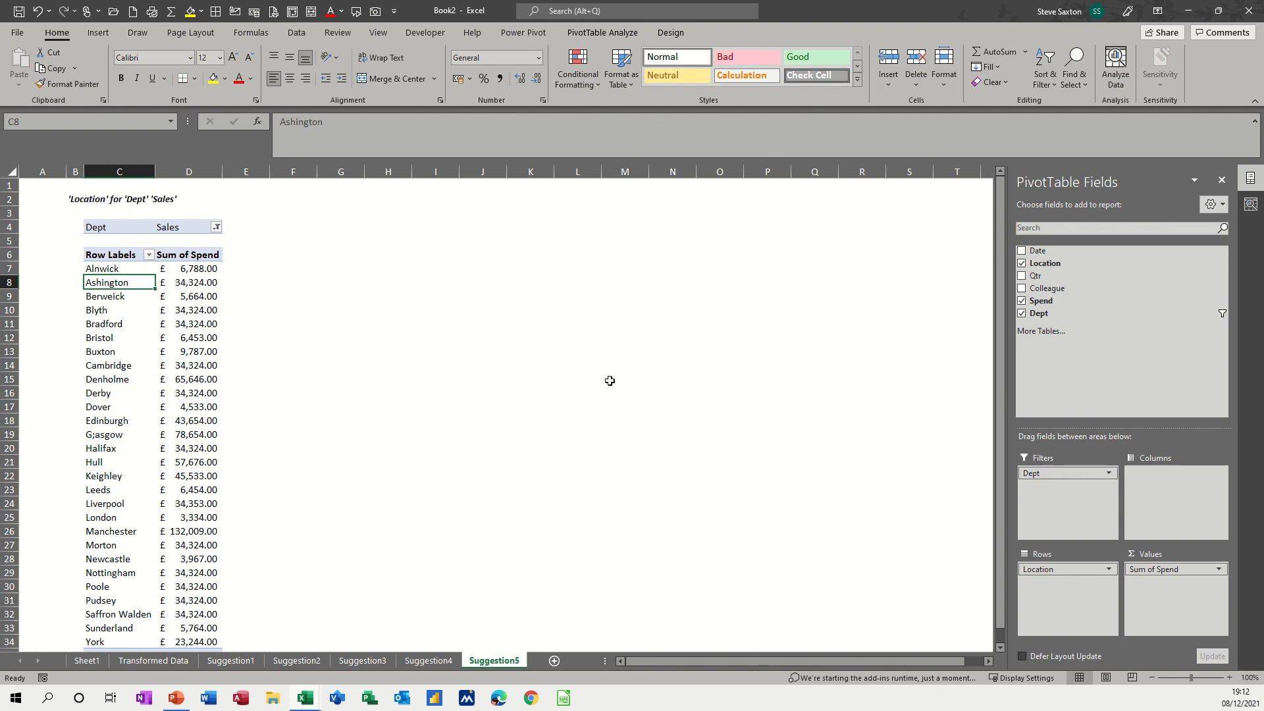
Add Qtr and Colleague to the PivotTable's columns, and move Qtr to the filters below Dept.
drag(1034, 280, 1174, 478)
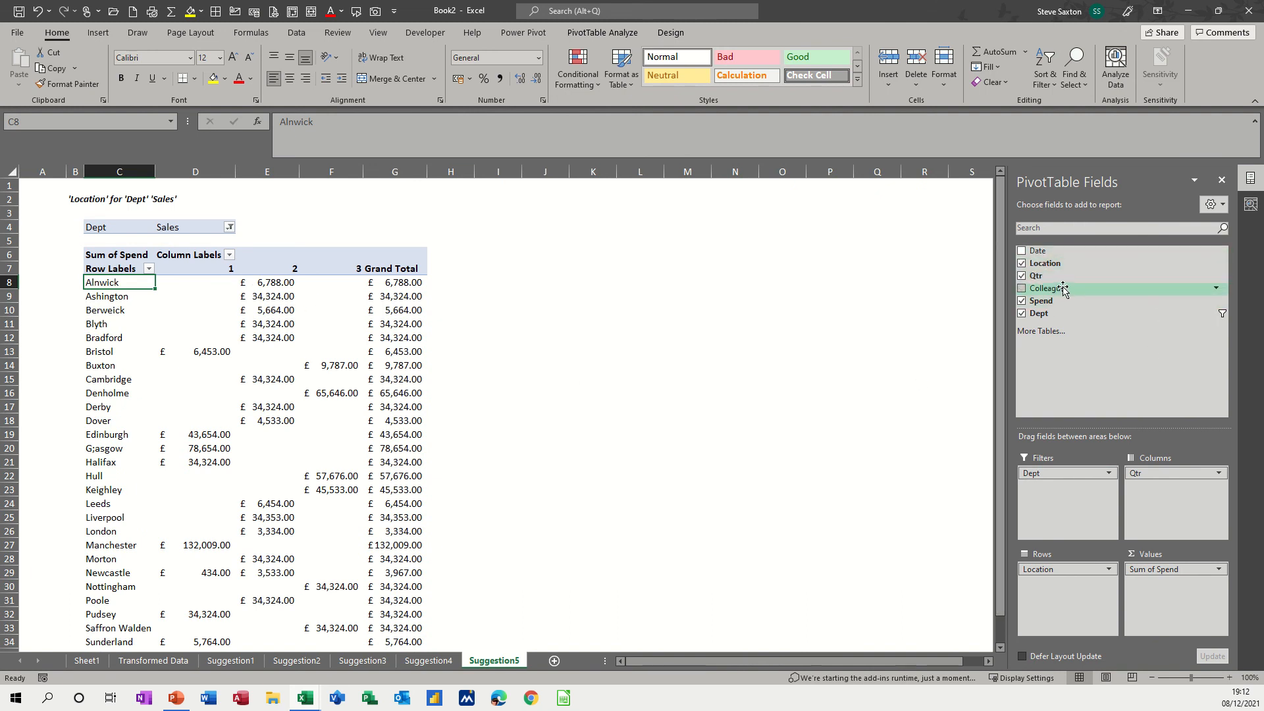
drag(1062, 290, 1176, 494)
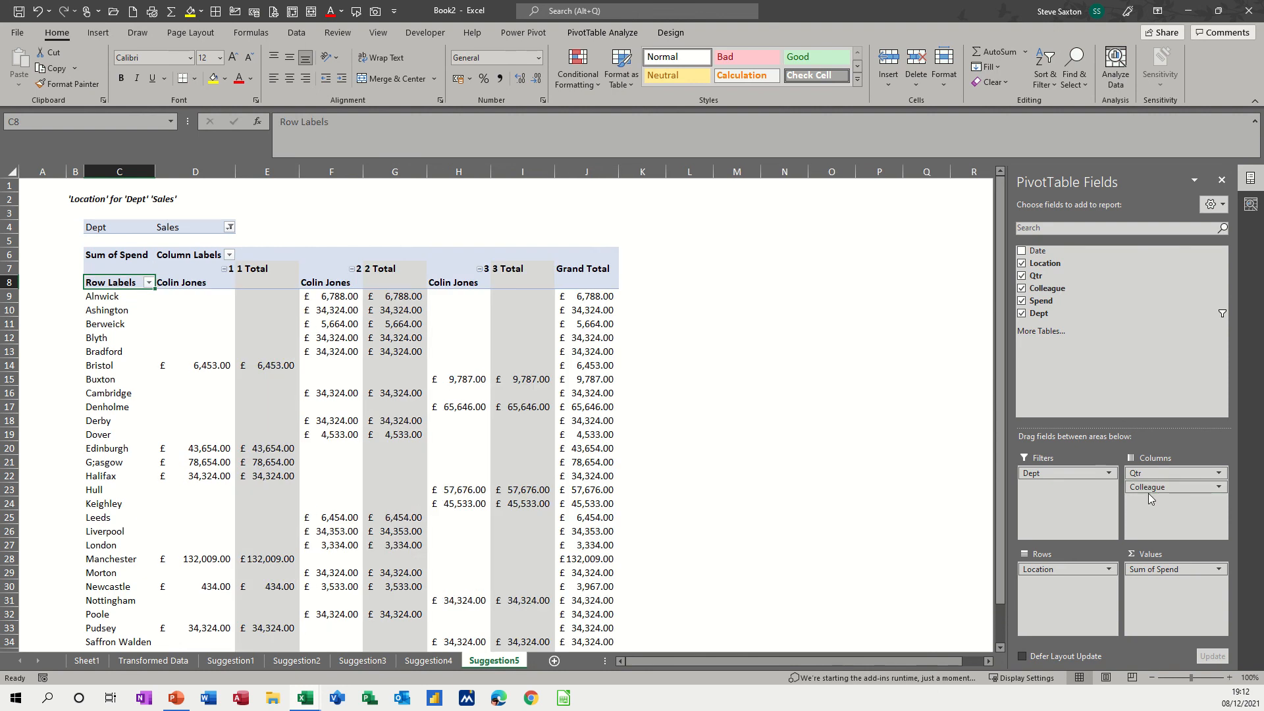
drag(1144, 472, 1057, 499)
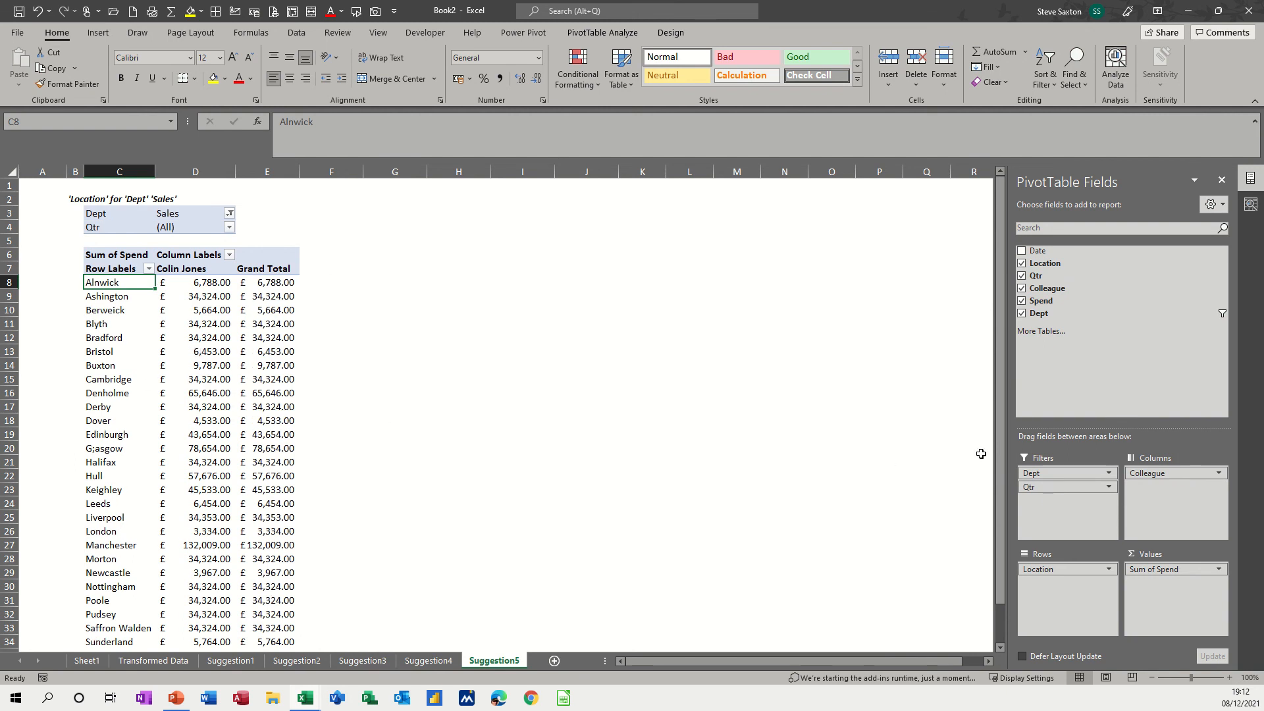
Rearrange the PivotTable rows so that Colleague is the outer field and Location is nested beneath it, leaving the columns empty.
drag(1146, 472, 1040, 615)
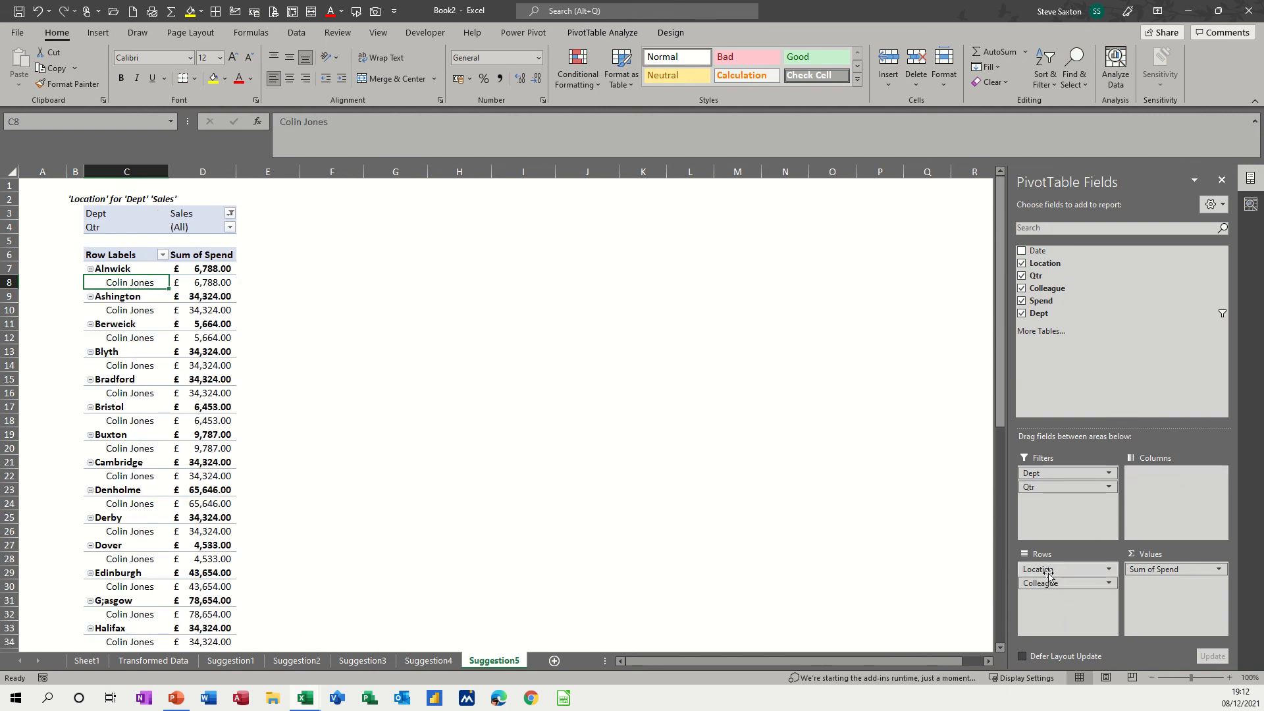
drag(1044, 569, 1172, 485)
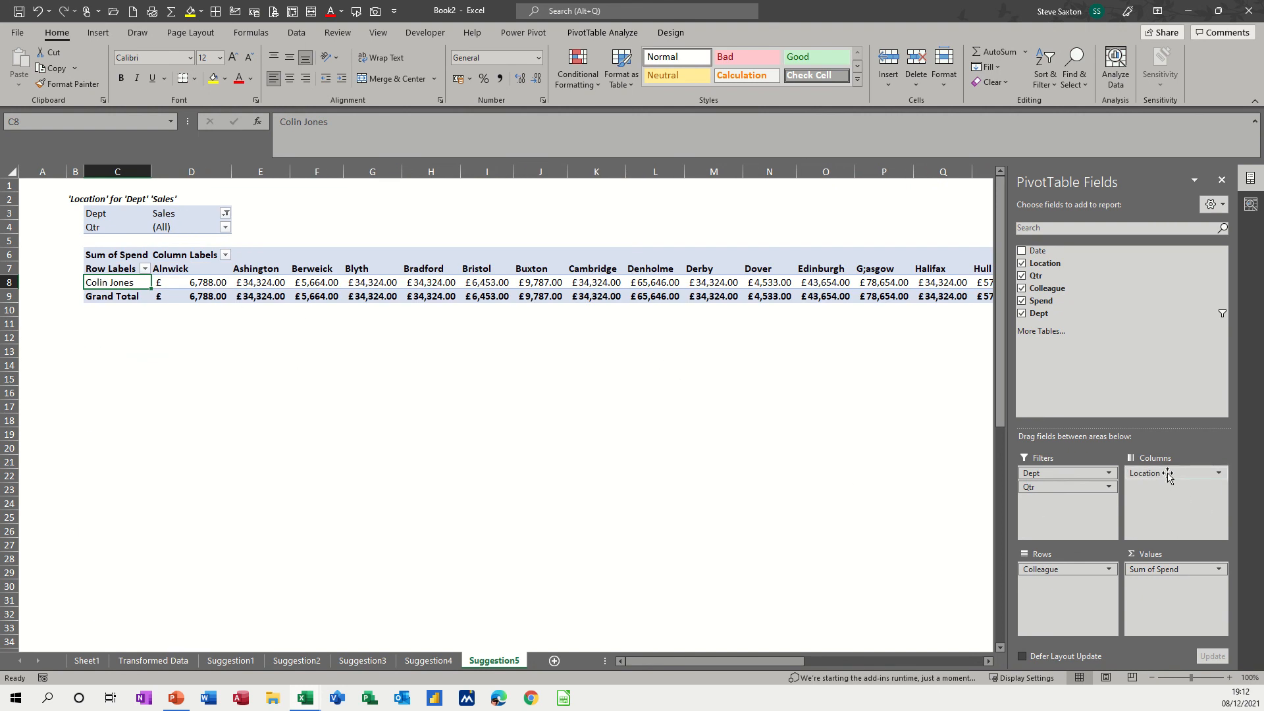
drag(1174, 473, 1039, 585)
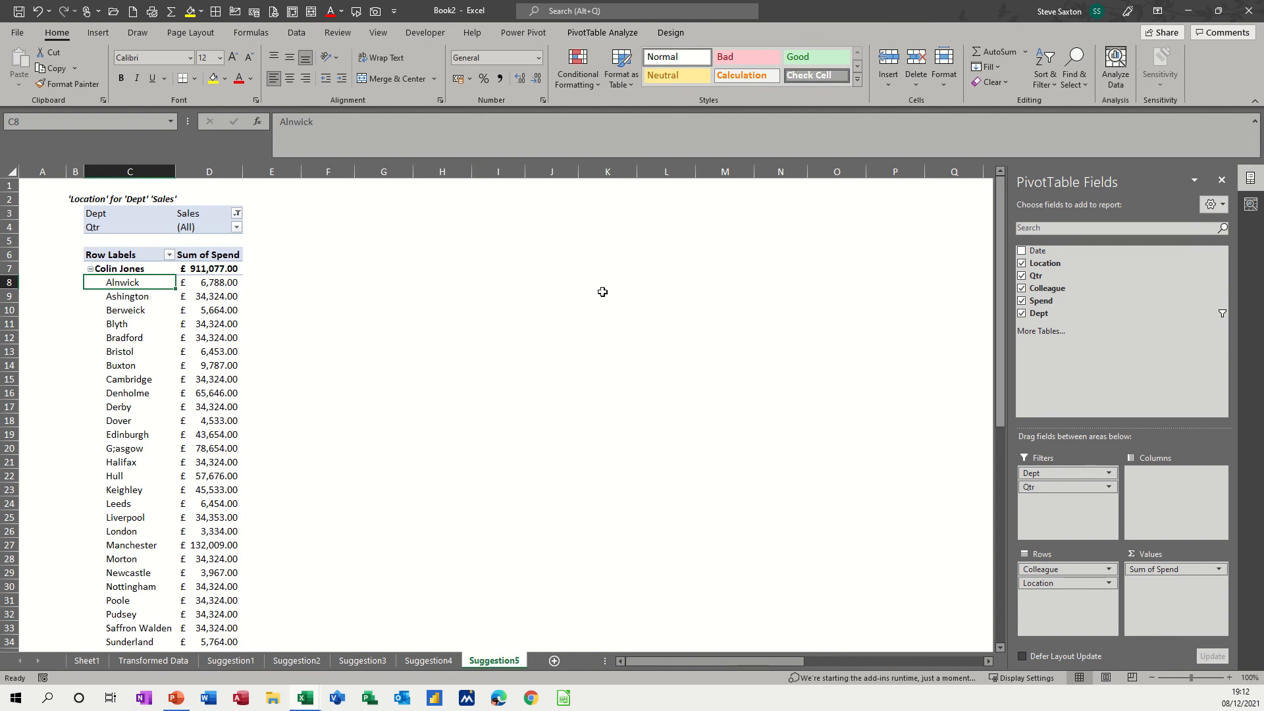
Return to Sheet1, clear the "sales by Location" question, and select cell K11 in the spend table.
click(93, 661)
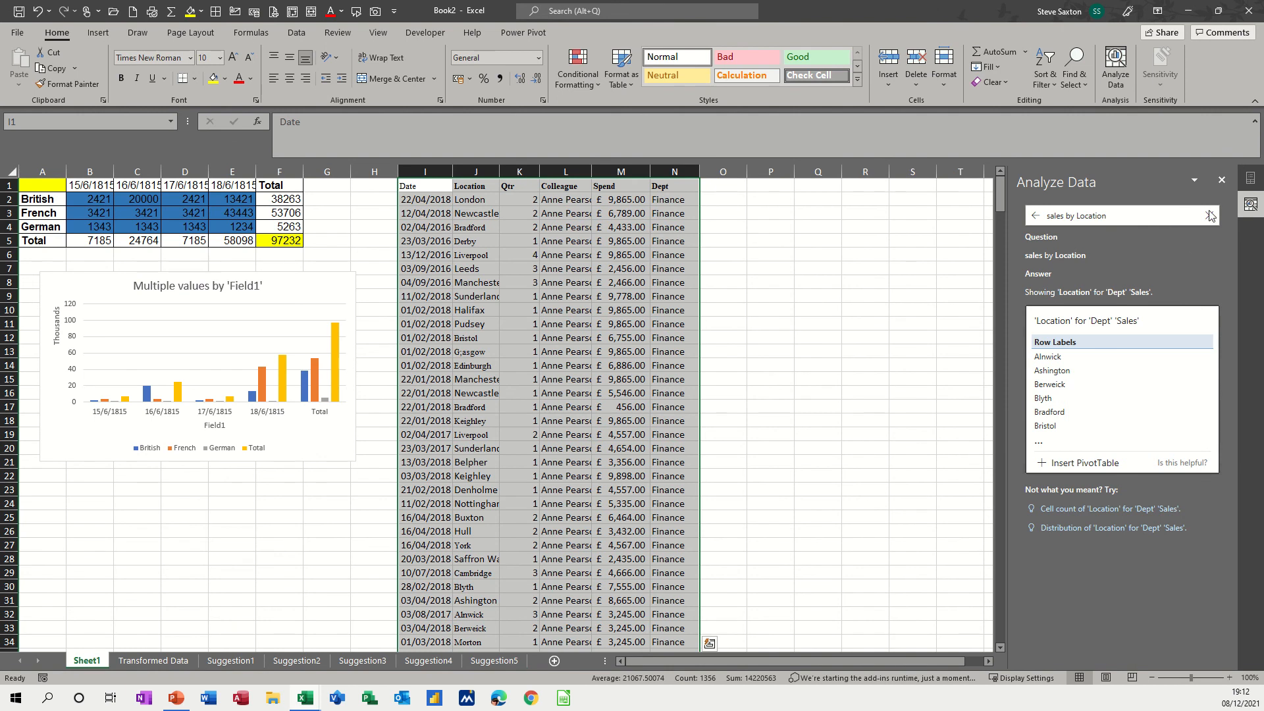
click(1210, 216)
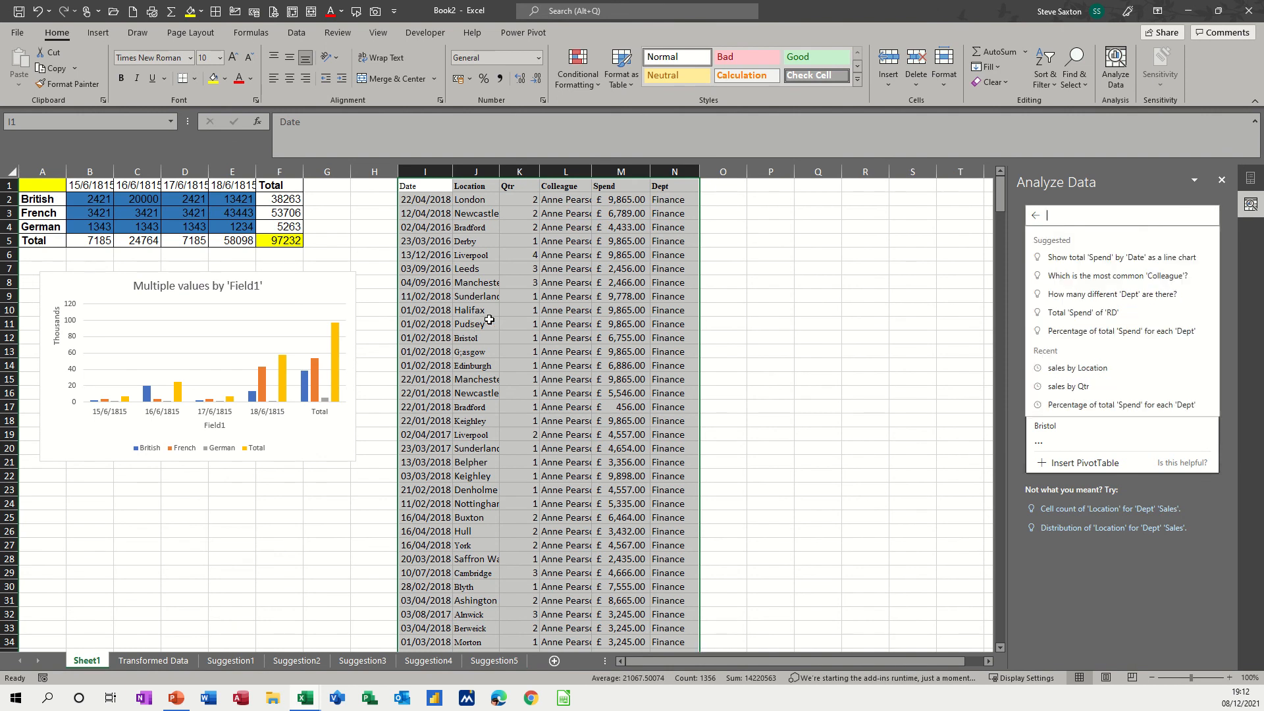
click(519, 323)
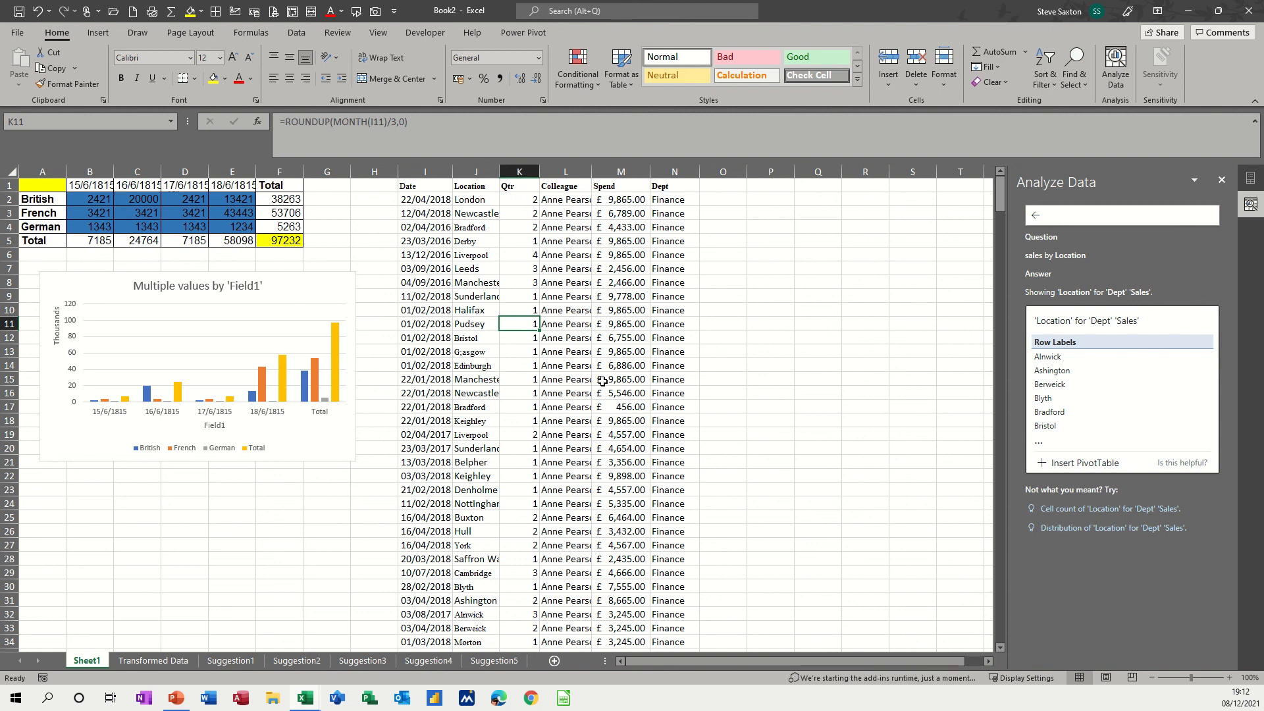
Review the PivotTable on the Suggestion1 sheet and the PivotChart on the Suggestion2 sheet.
click(227, 663)
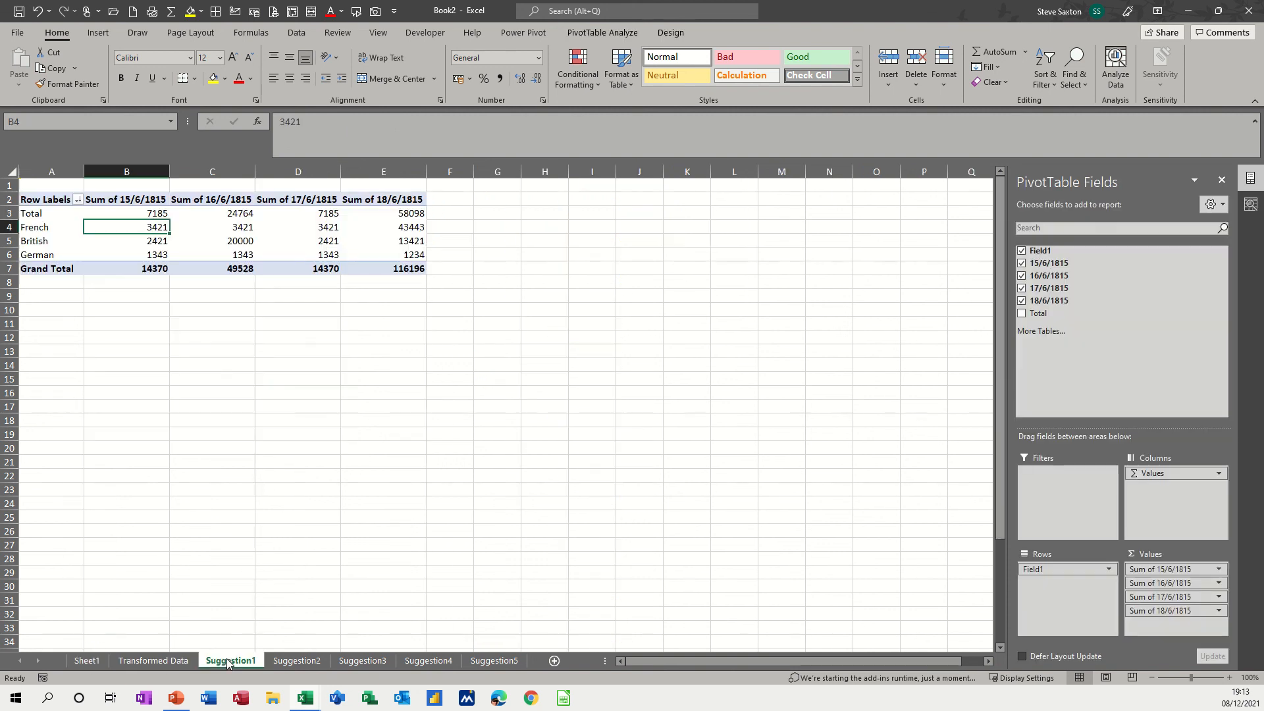
click(245, 230)
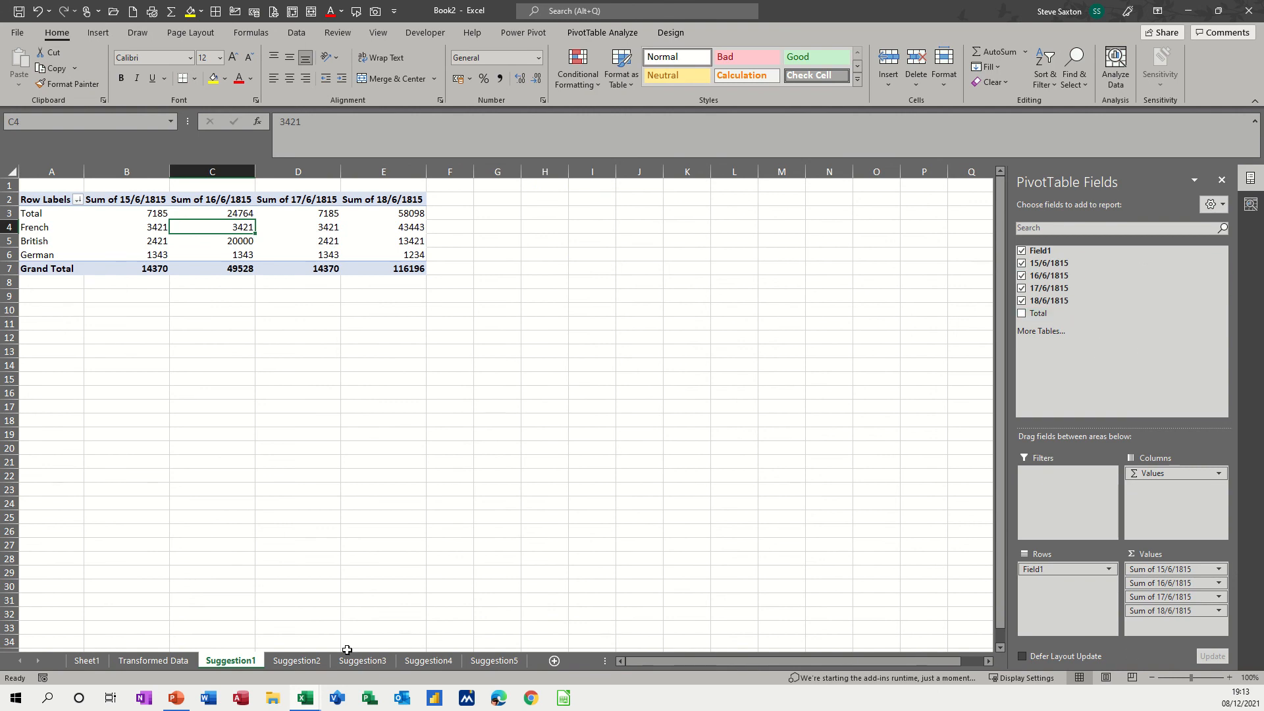
click(300, 662)
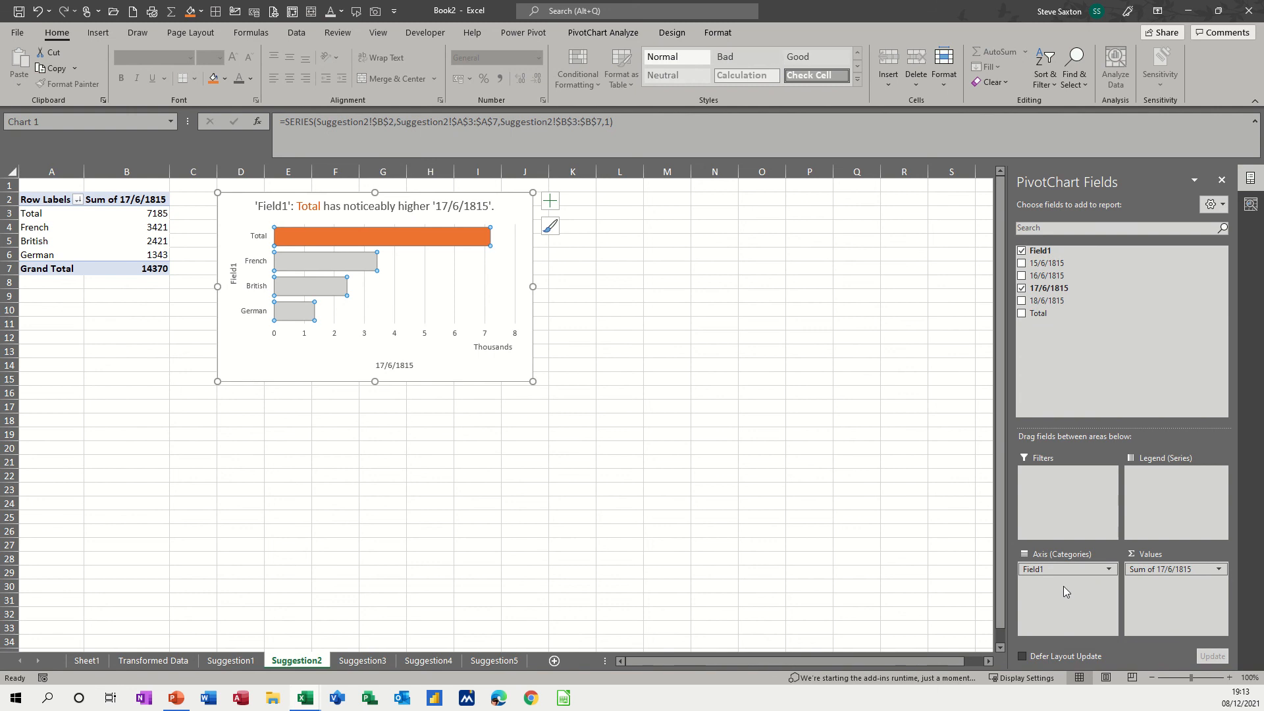
Move Field1 in the Suggestion2 PivotChart out of the axis categories, trying it in the legend before placing it in the filters.
drag(1056, 573, 1174, 488)
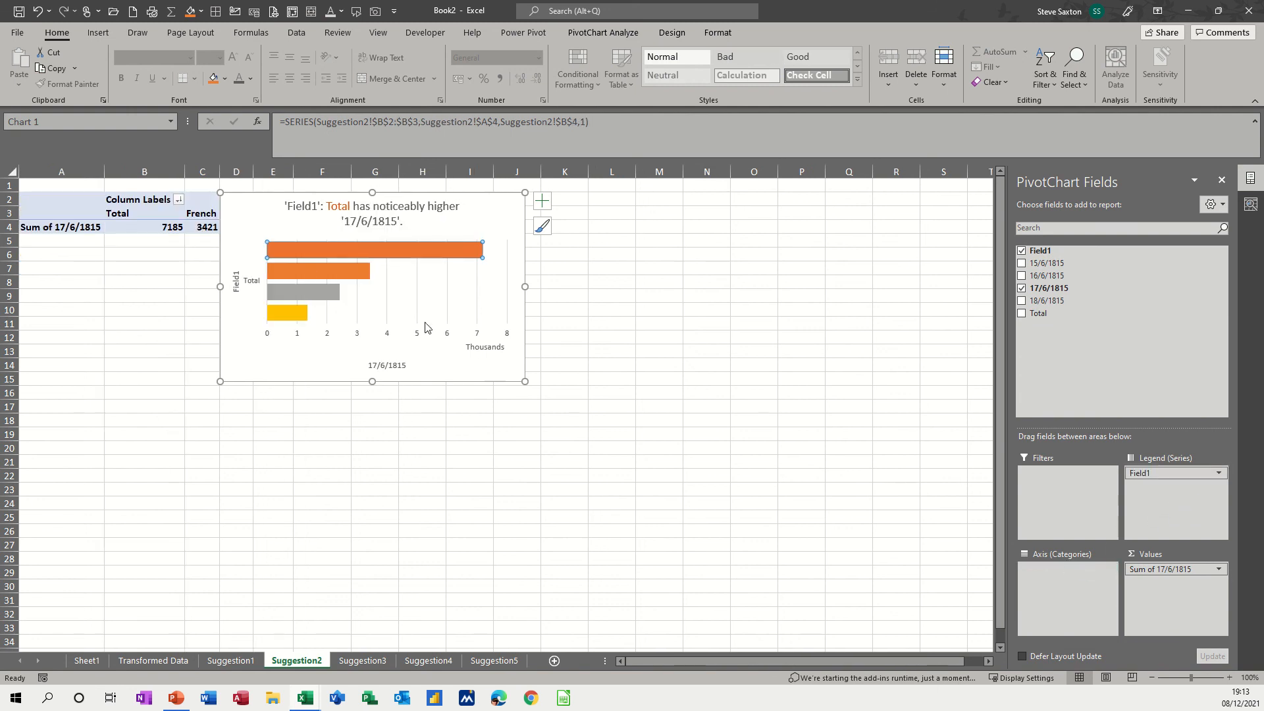
drag(1171, 474, 1043, 606)
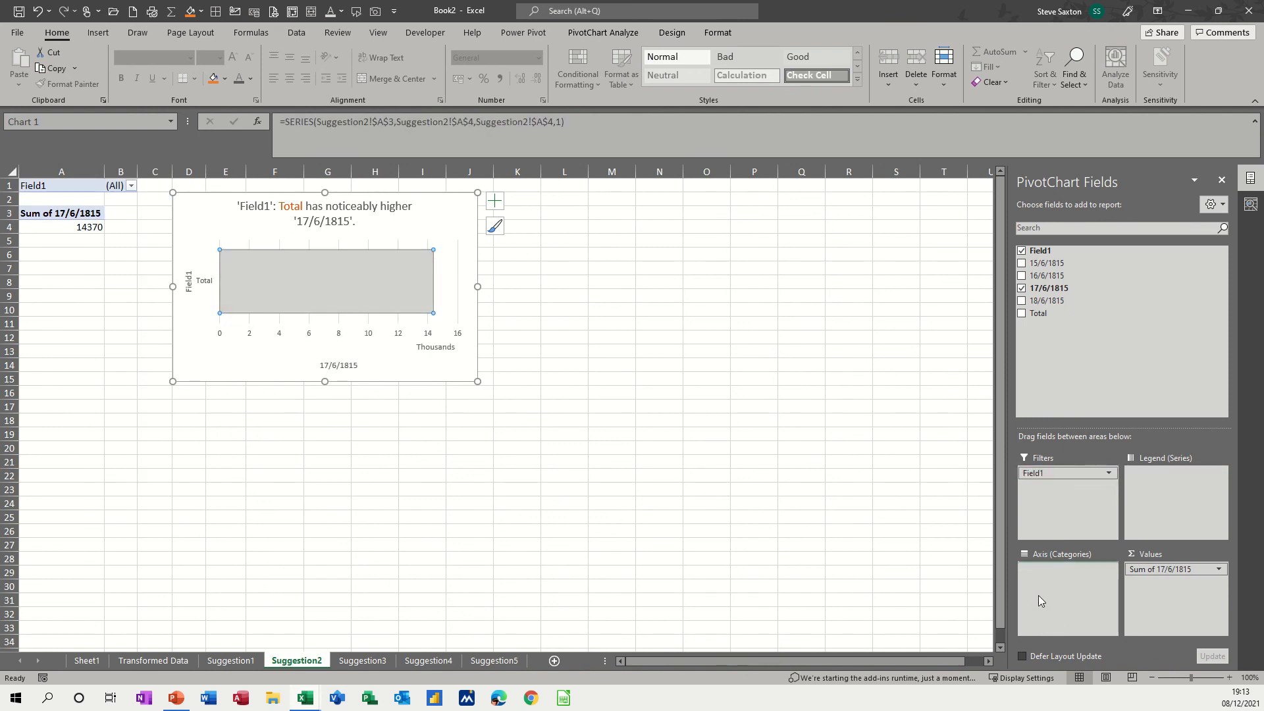
Review the quarter 3 spend outlier chart on the Suggestion3 sheet and the percentage of spend by department on Suggestion4.
click(369, 662)
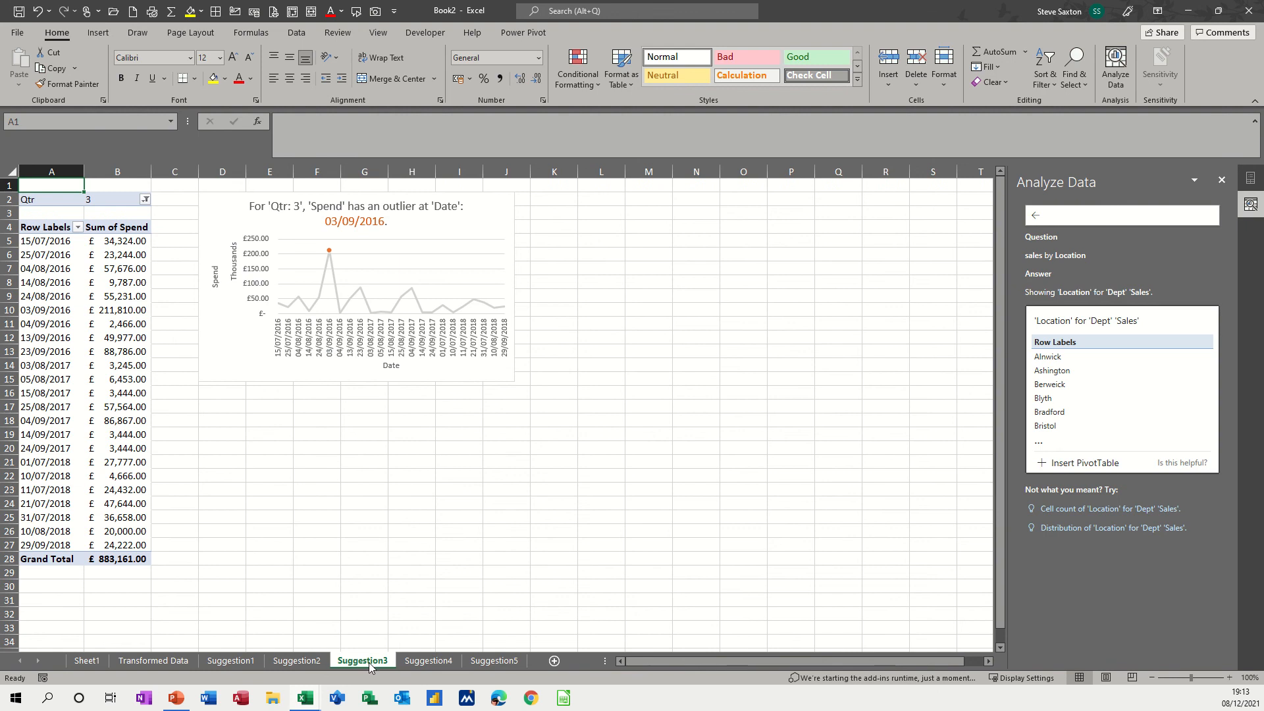
click(425, 662)
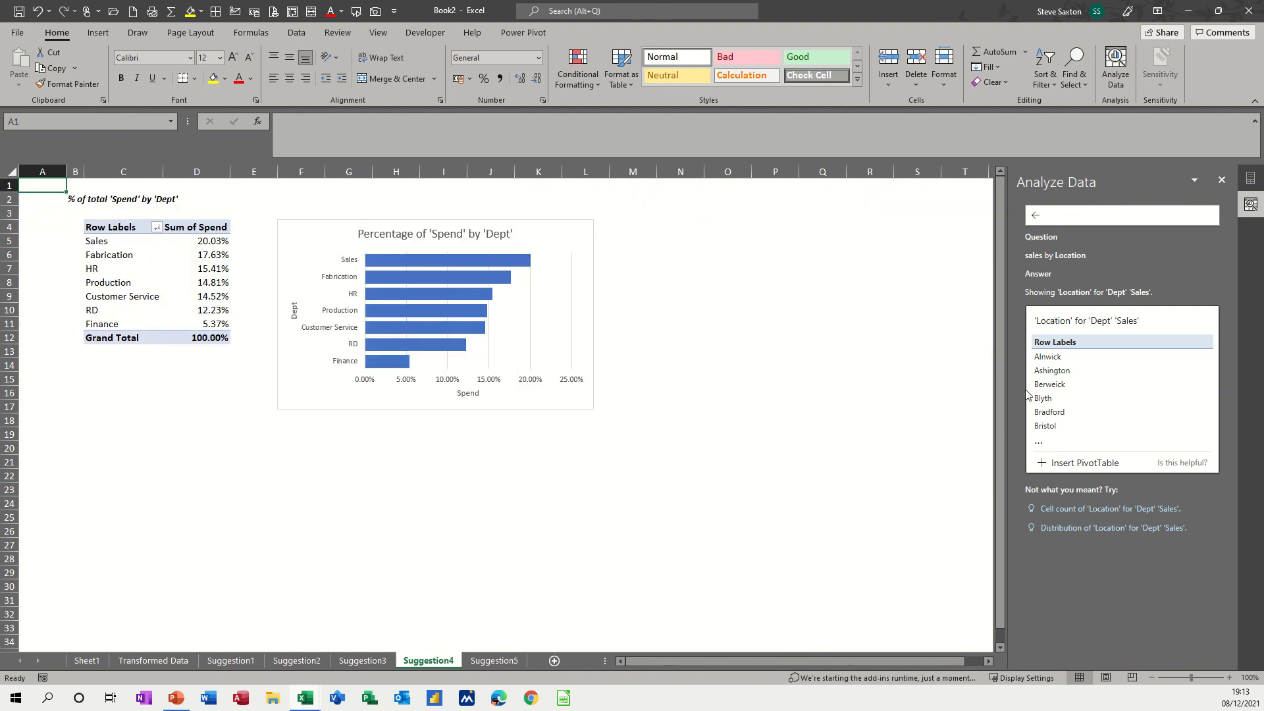
In the Suggestion4 PivotTable, add Location to the filters and Qtr to the columns.
click(207, 277)
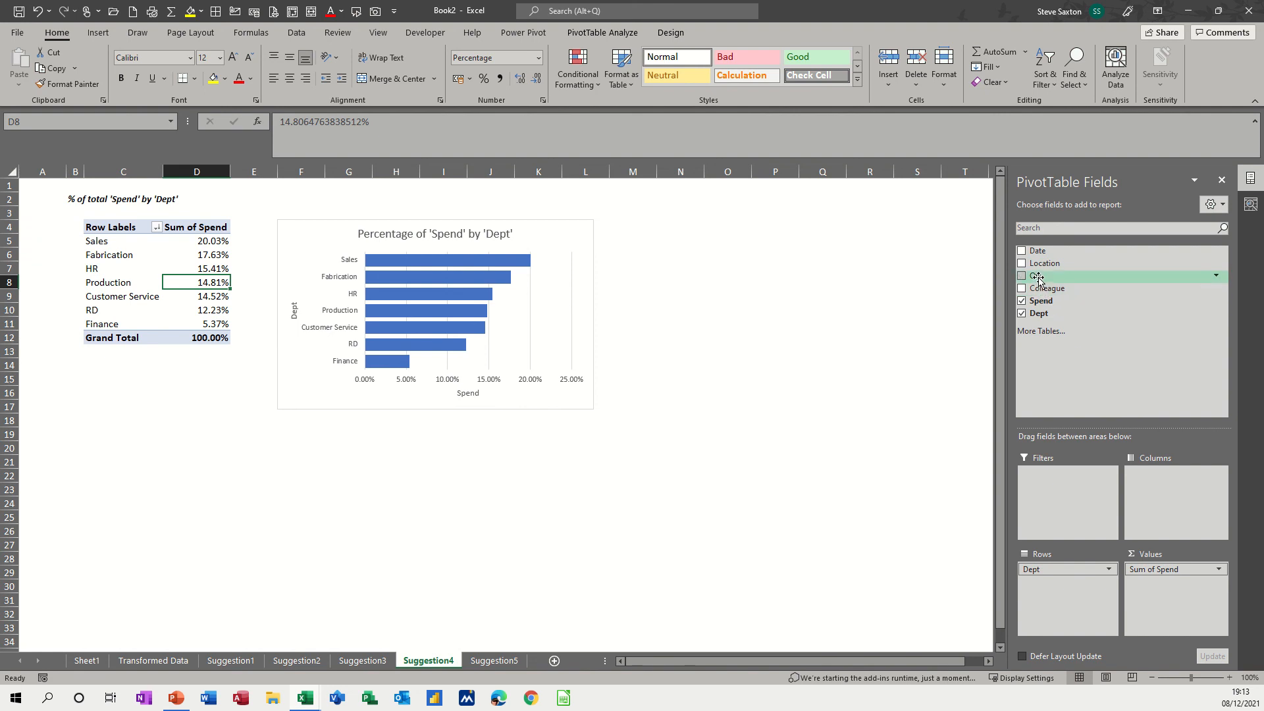
drag(1040, 264, 1047, 484)
drag(1043, 276, 1133, 479)
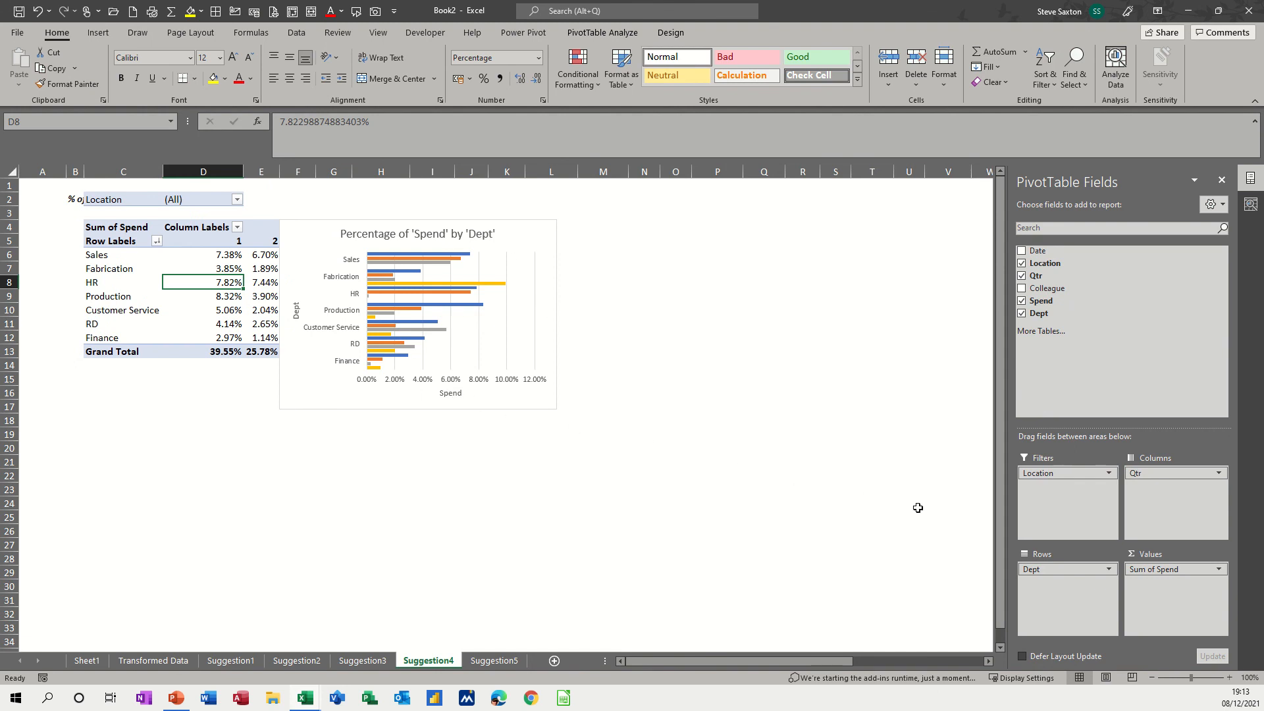
Remove Qtr from the columns and Location from the filters of the Suggestion4 PivotTable.
drag(1154, 480, 873, 489)
drag(1047, 478, 909, 431)
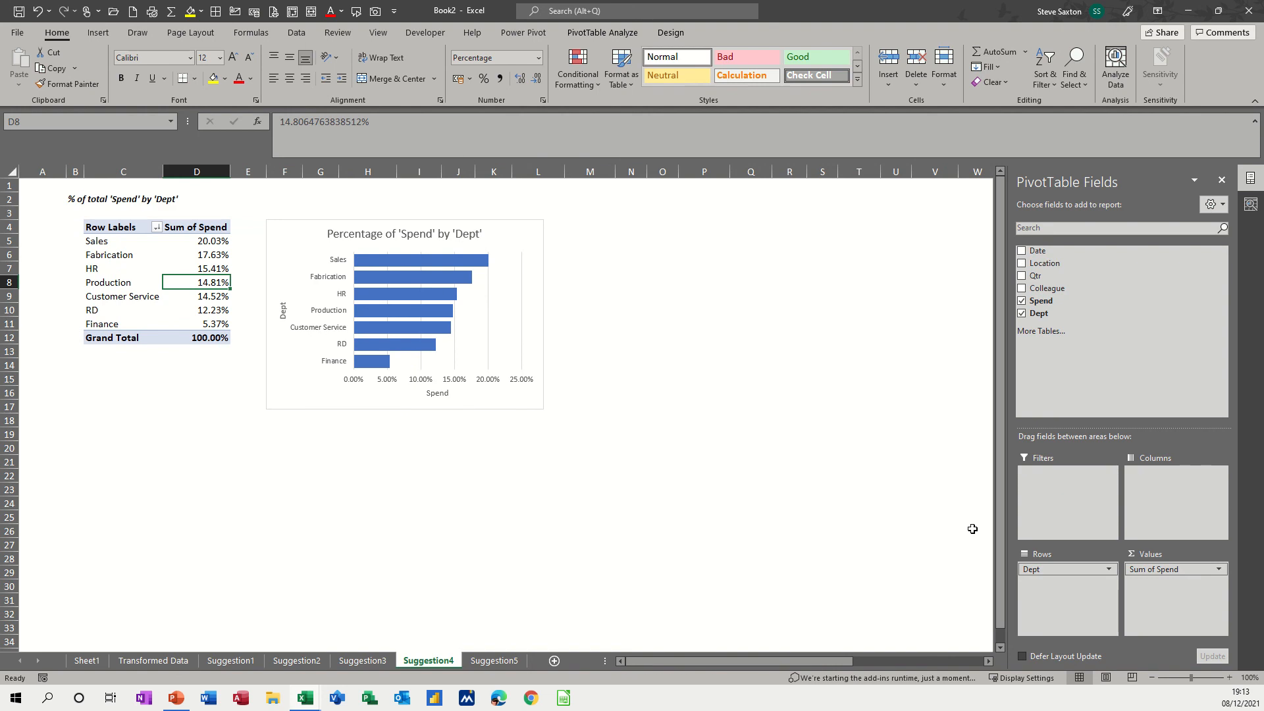